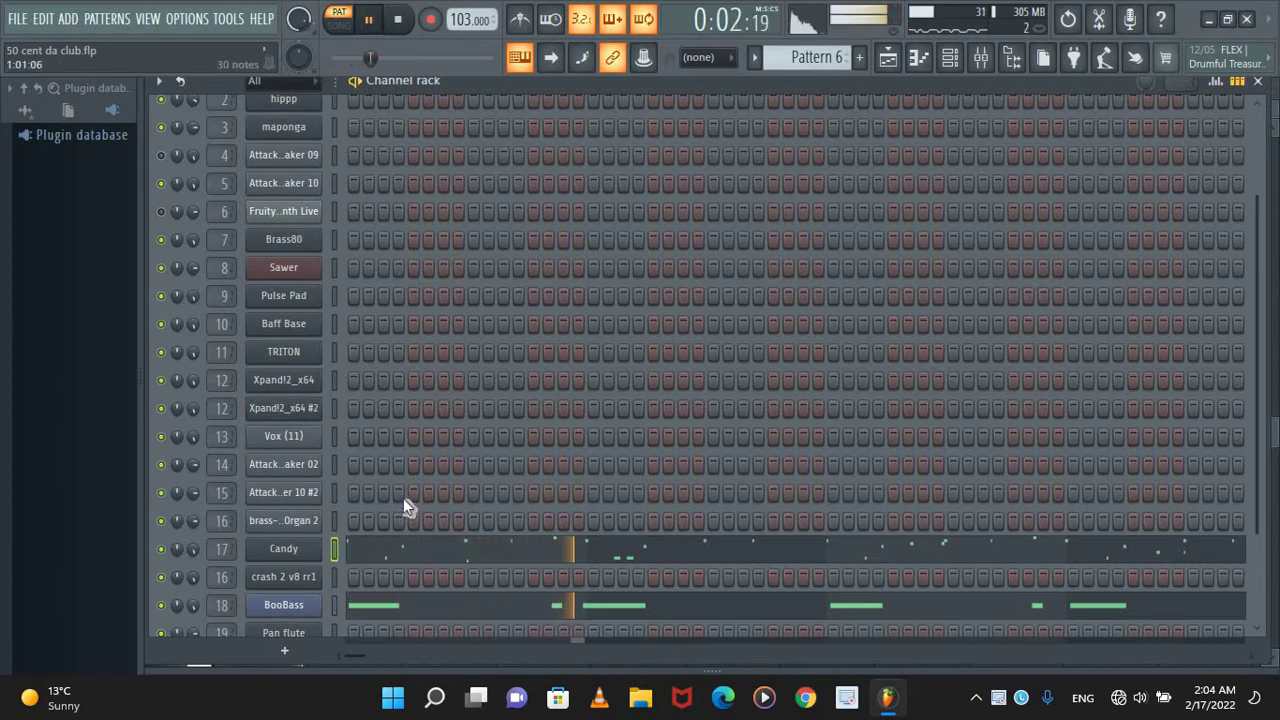
Inspect the Candy drum pads and the BooBass instrument settings used in Pattern 6
scroll(405, 500, "down", 2)
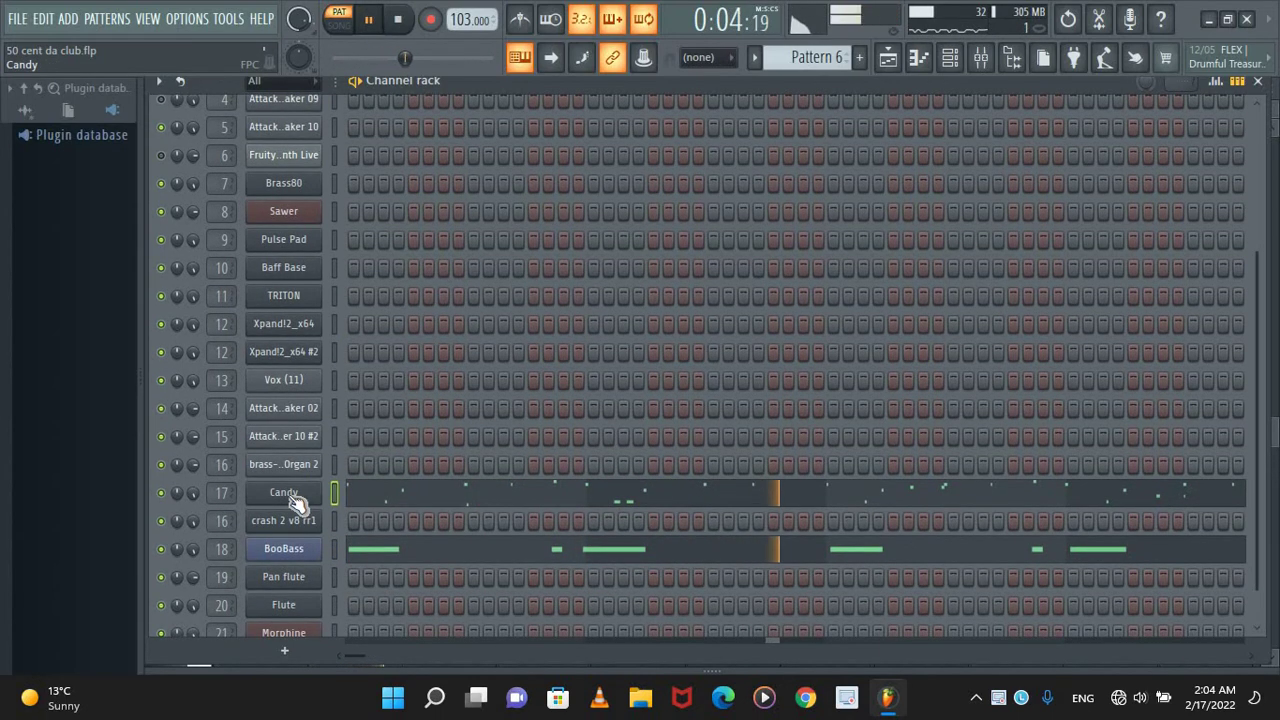
left_click(284, 493)
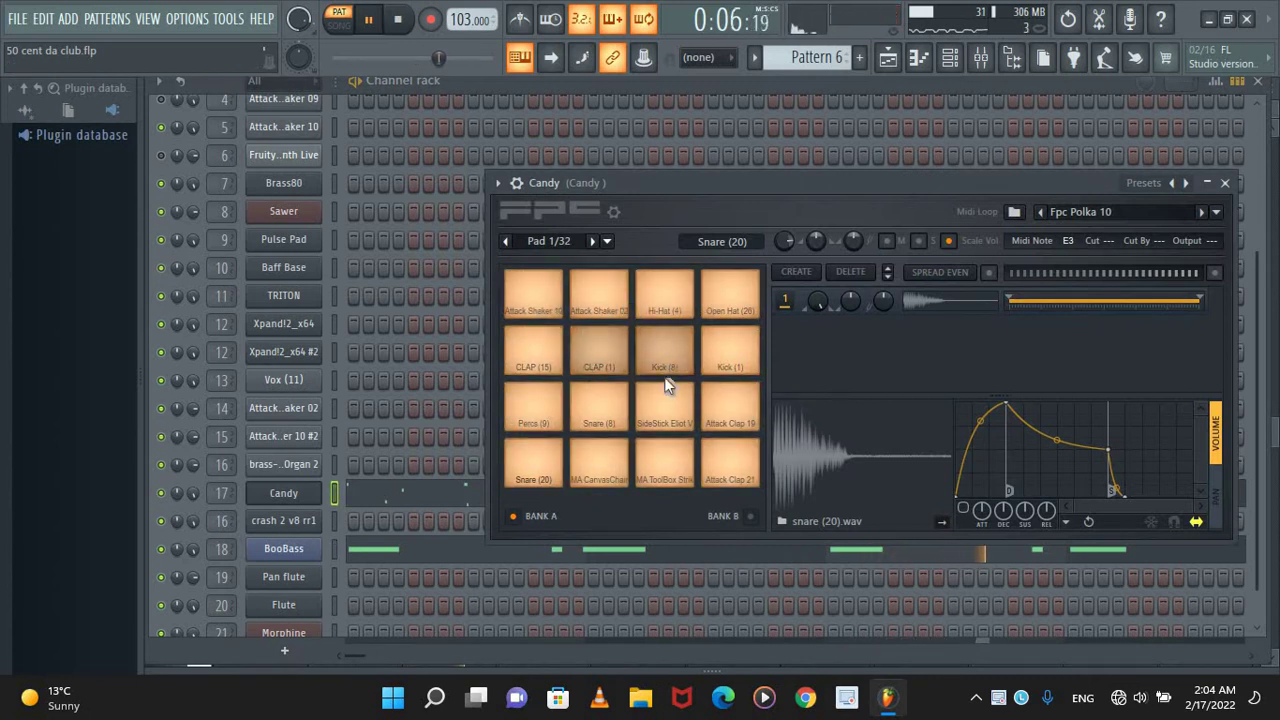
left_click(1224, 184)
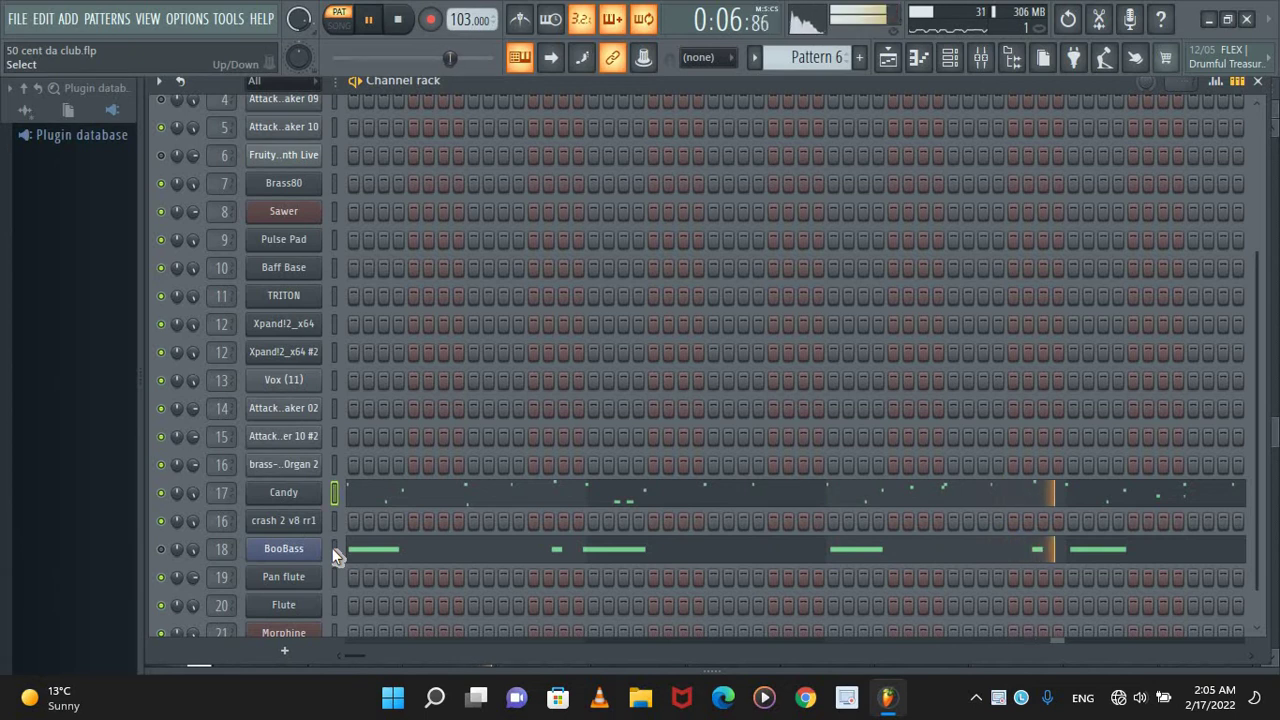
scroll(316, 541, "down", 1)
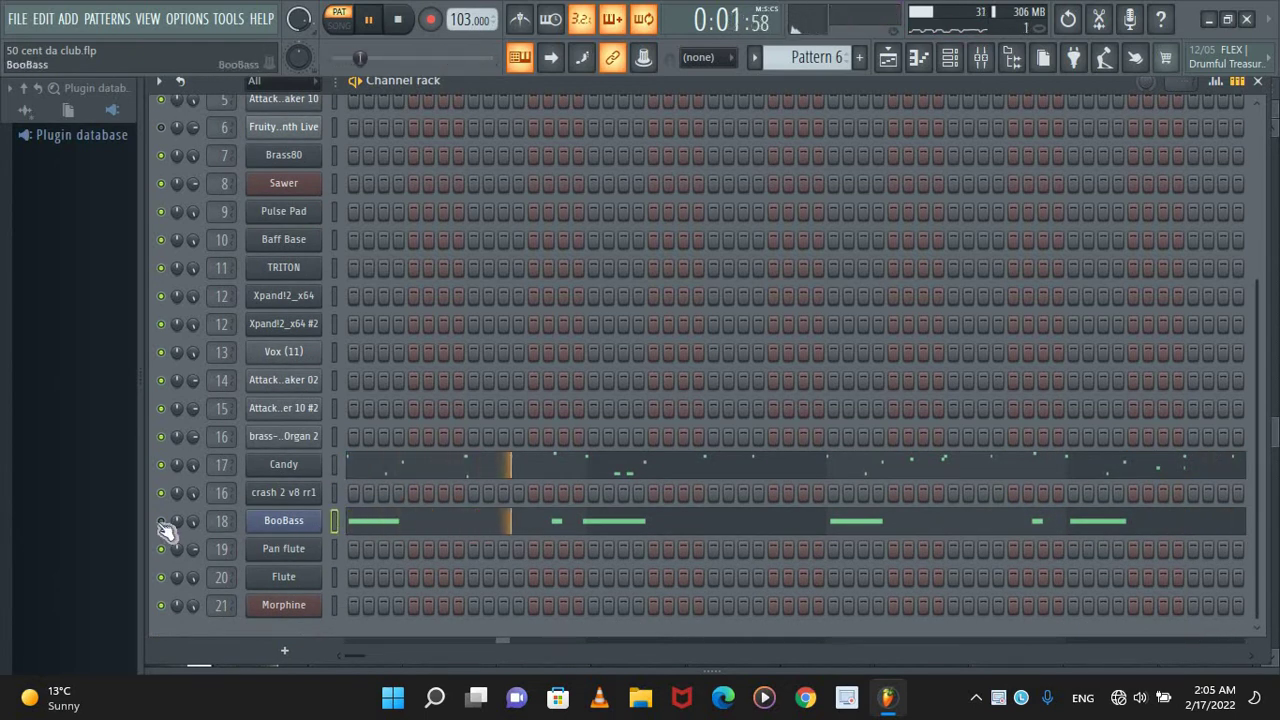
left_click(303, 528)
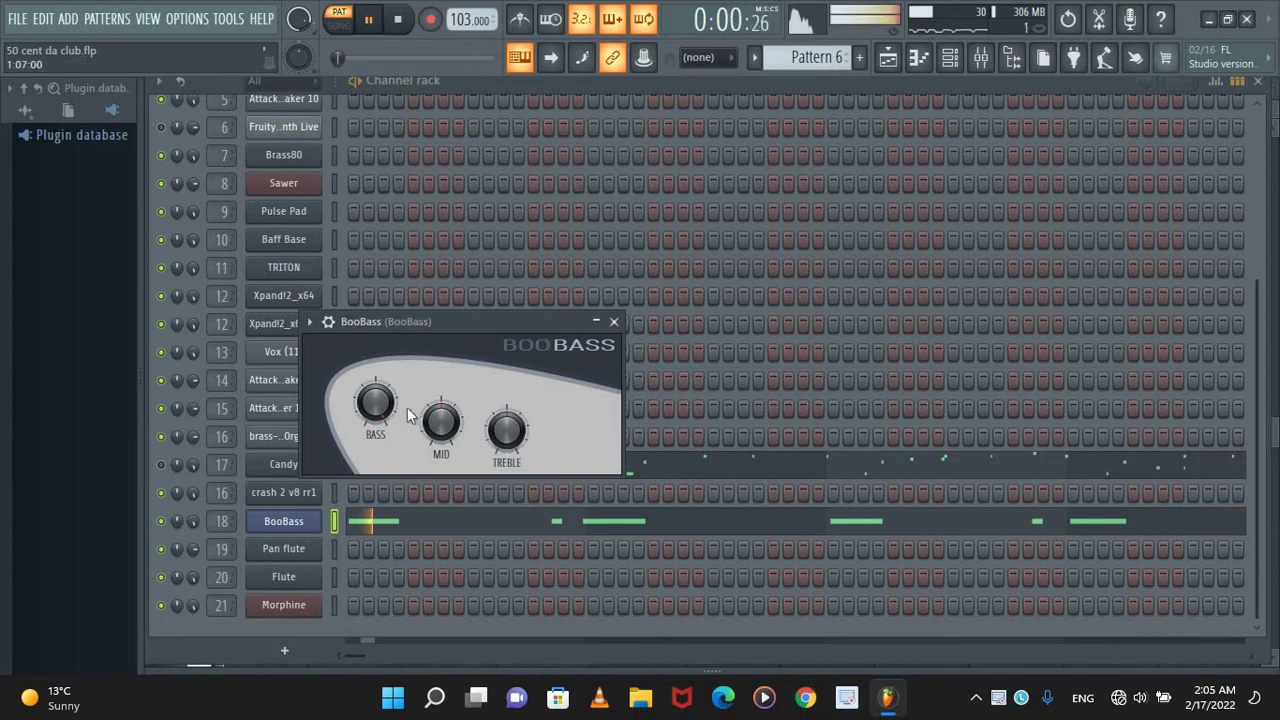
key("Escape")
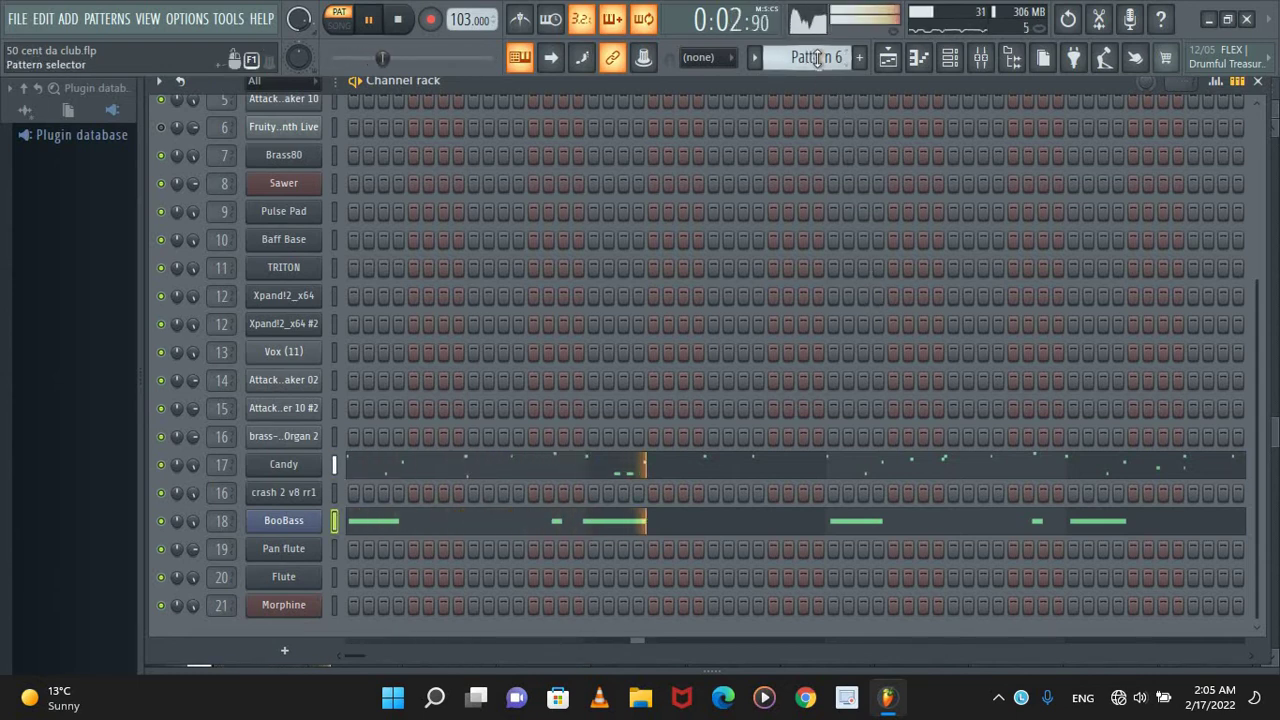
Examine the BooBass notes of Pattern 6 in the piano roll, then return to the channel rack
scroll(817, 57, "down", 1)
scroll(817, 57, "down", 1)
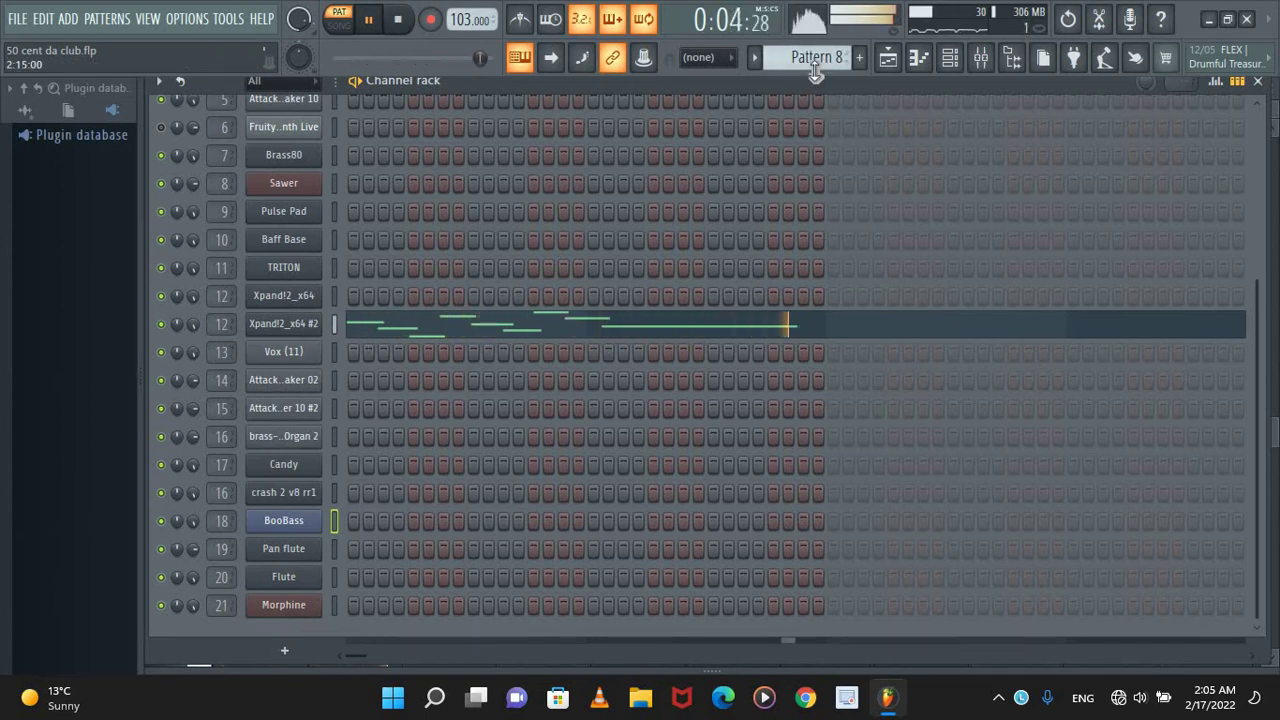
scroll(817, 57, "up", 2)
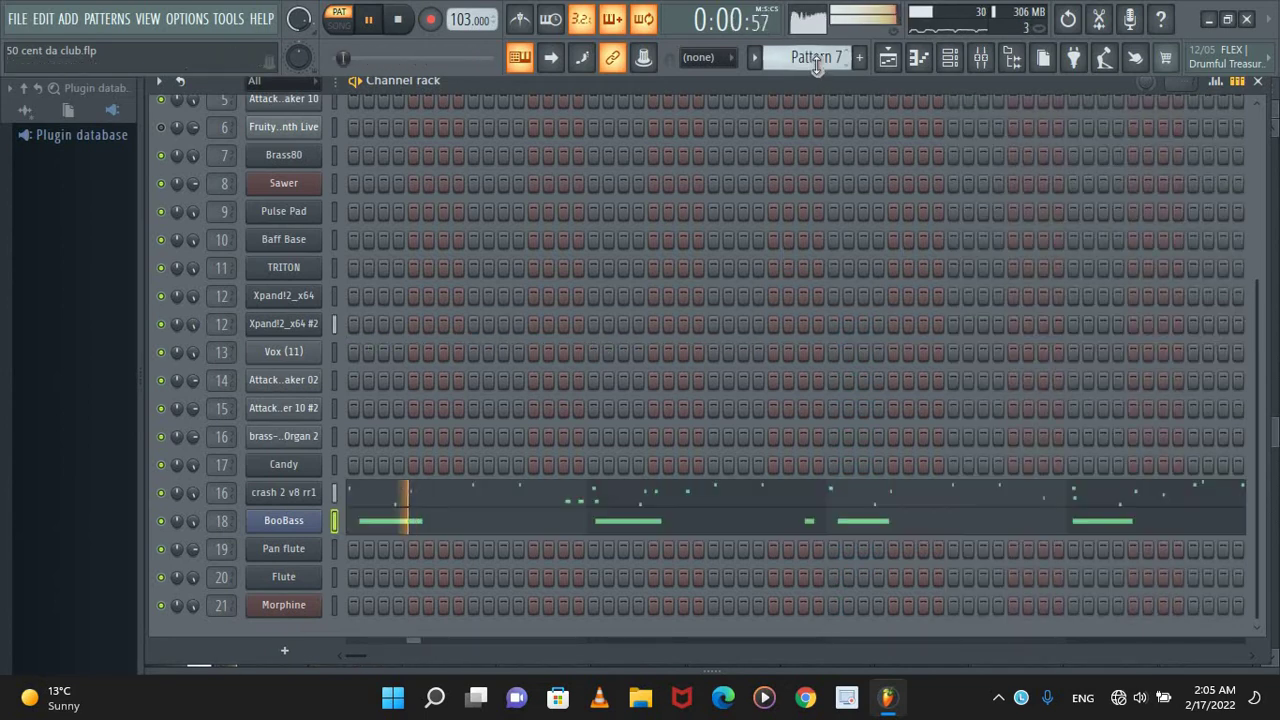
left_click(686, 527)
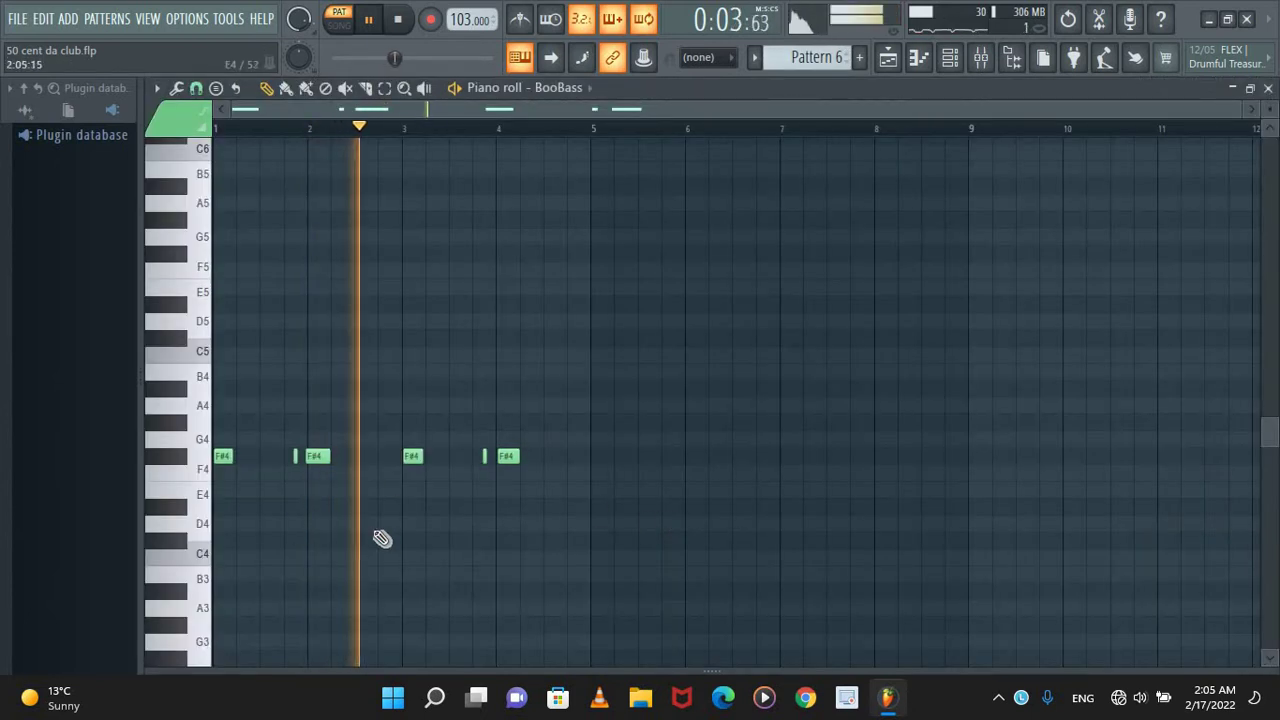
scroll(419, 502, "down", 1)
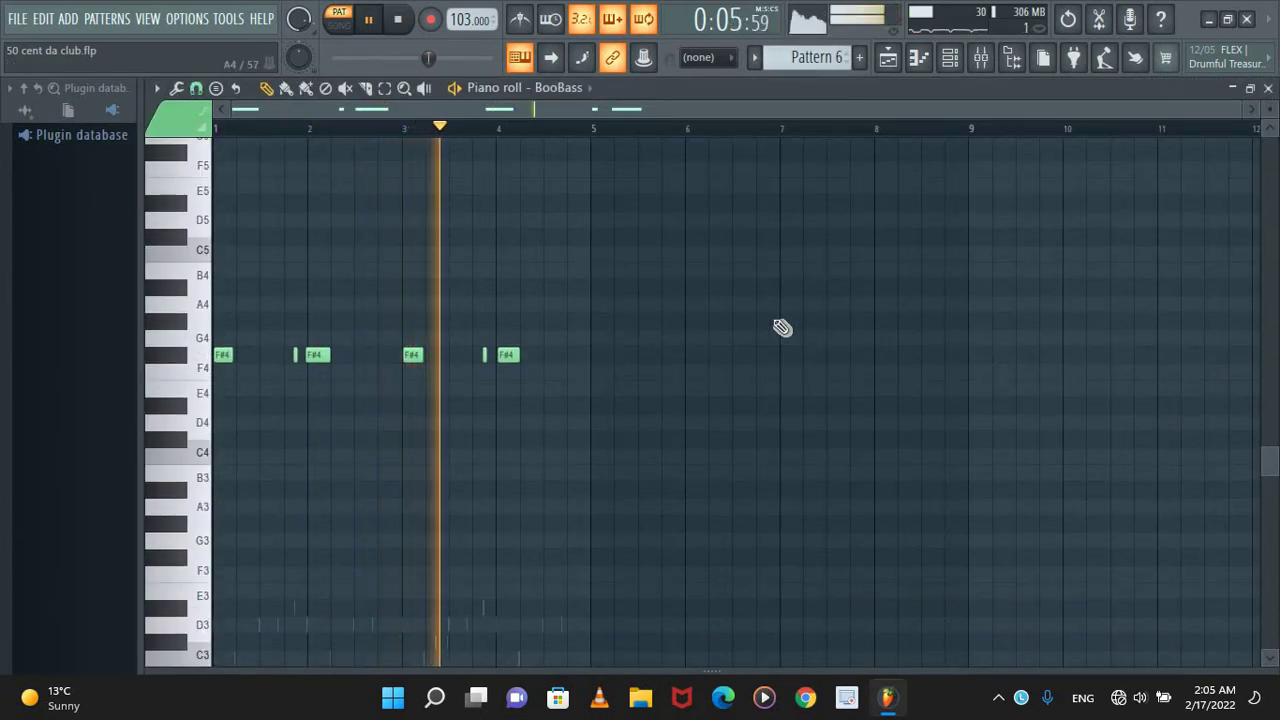
left_click(953, 60)
Switch to Pattern 8 and inspect the Xpand!2_x64 #2 instrument's sounds, clearing the stray steps on Pulse Pad
scroll(830, 60, "down", 1)
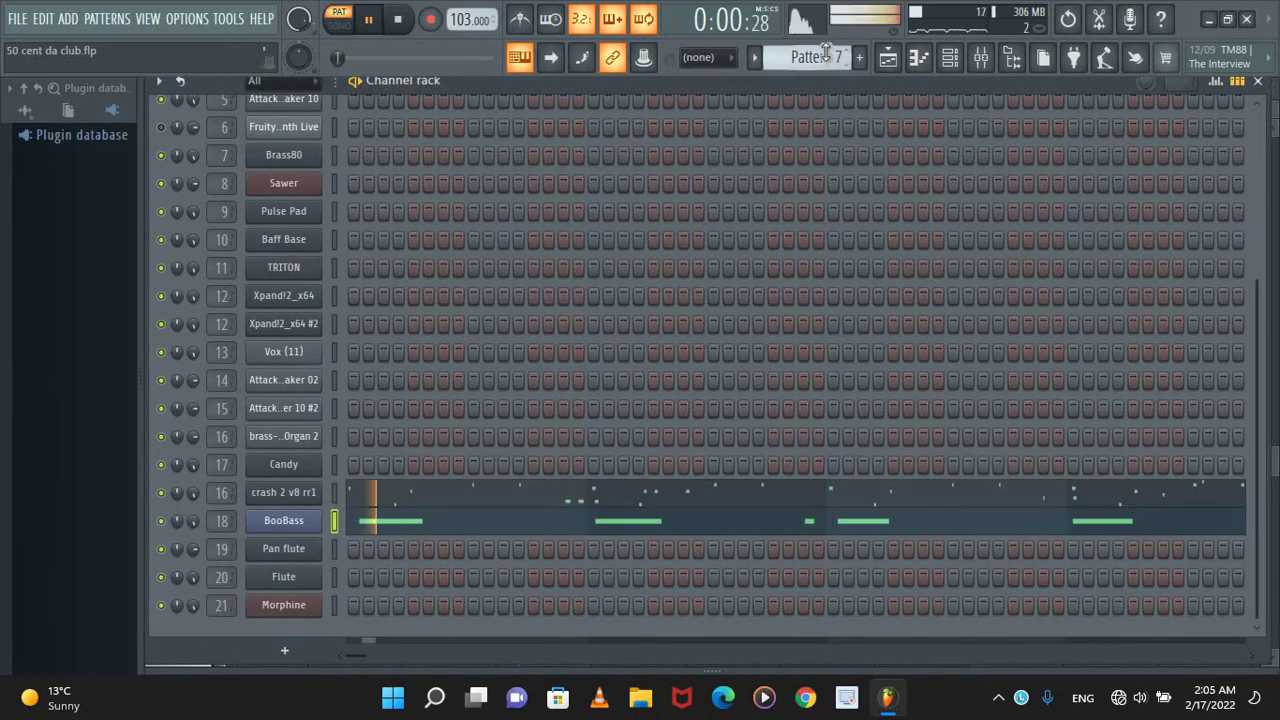
scroll(826, 52, "down", 1)
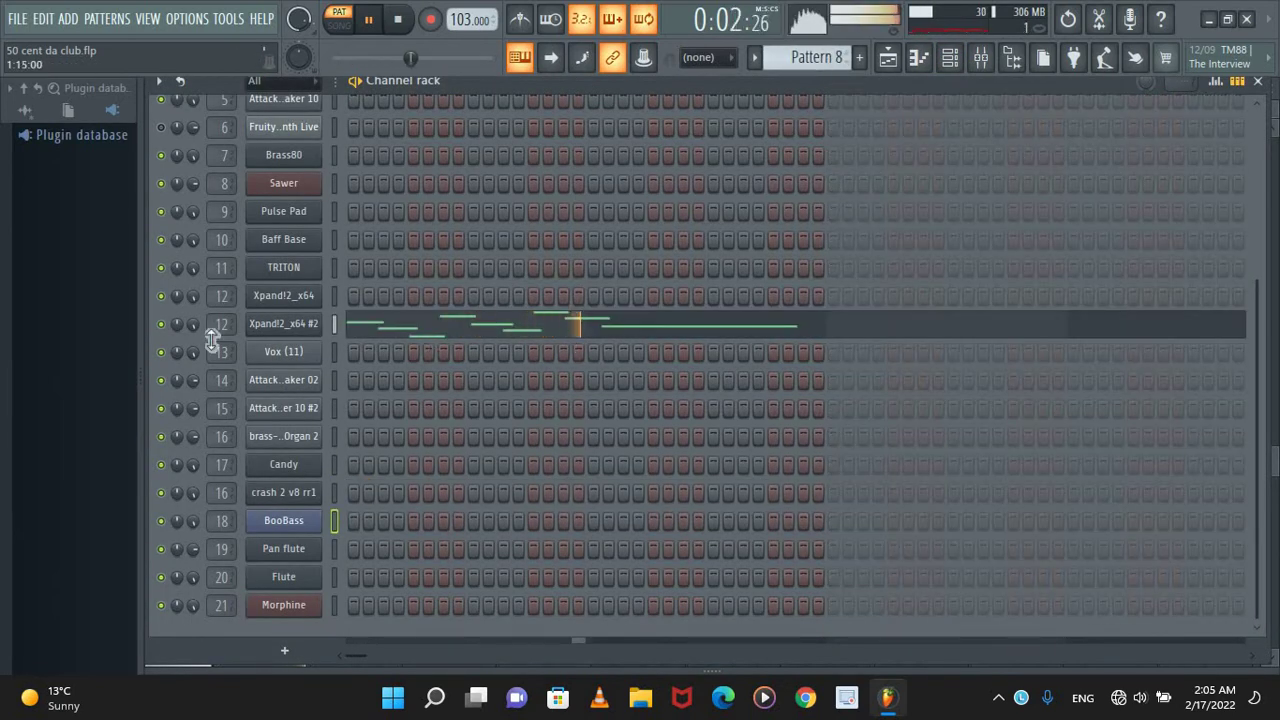
left_click(290, 324)
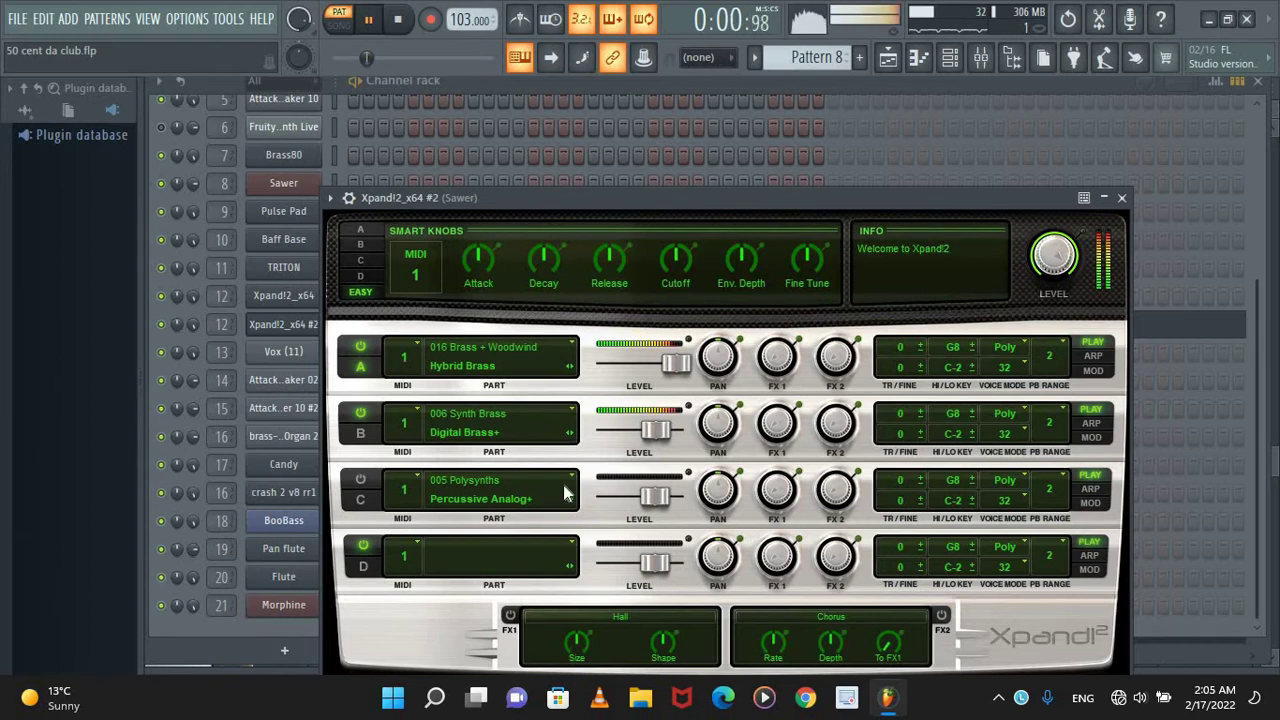
left_click(1122, 199)
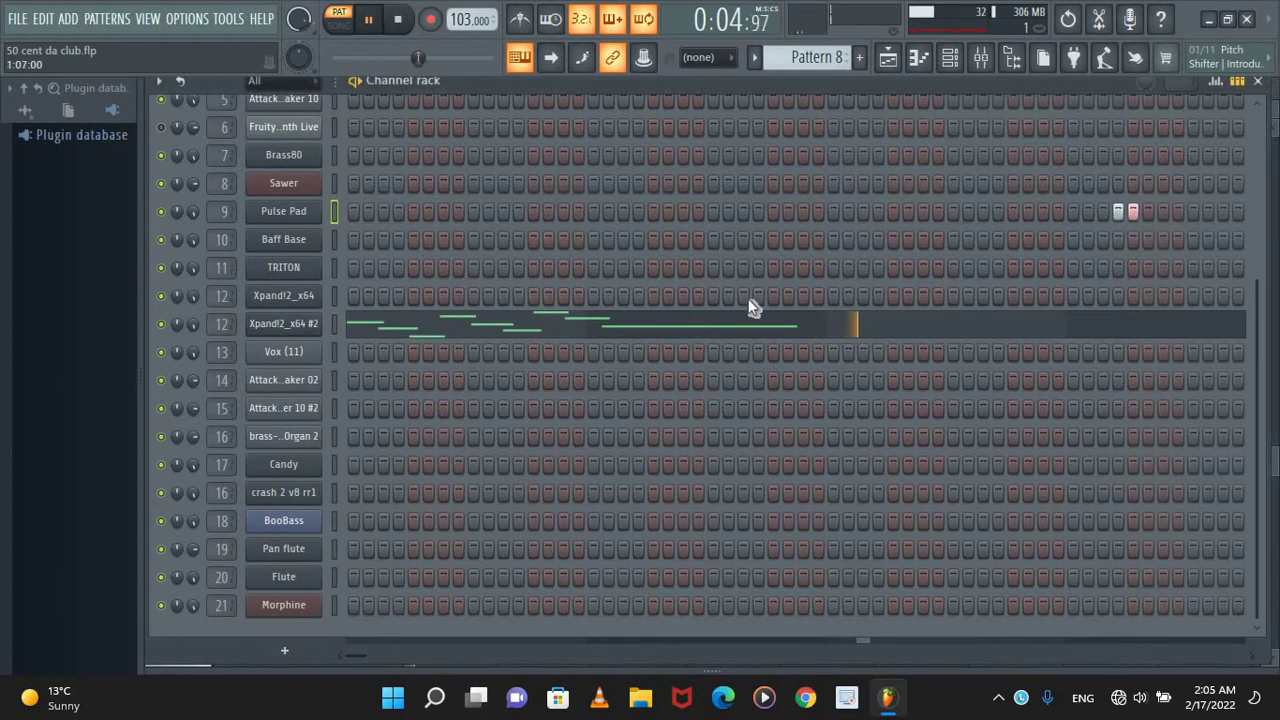
right_click(1134, 211)
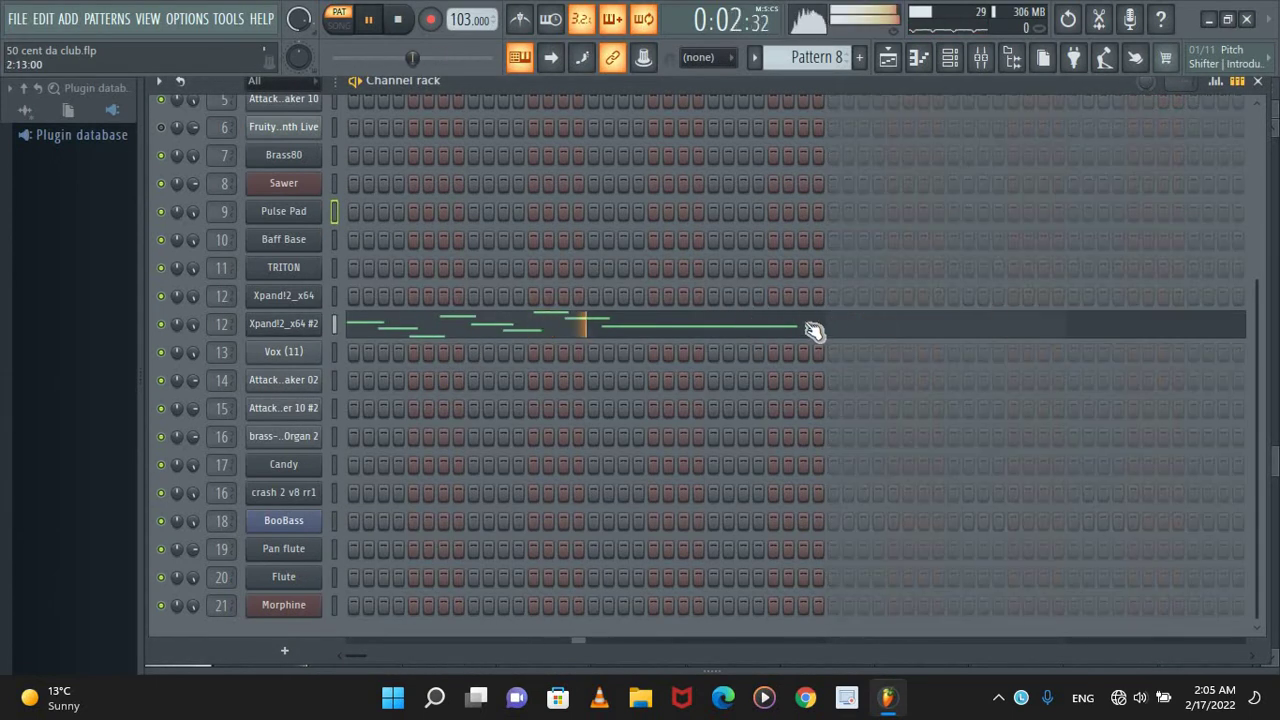
Examine the Xpand!2_x64 #2 melody of Pattern 8 enlarged in the piano roll
left_click(855, 327)
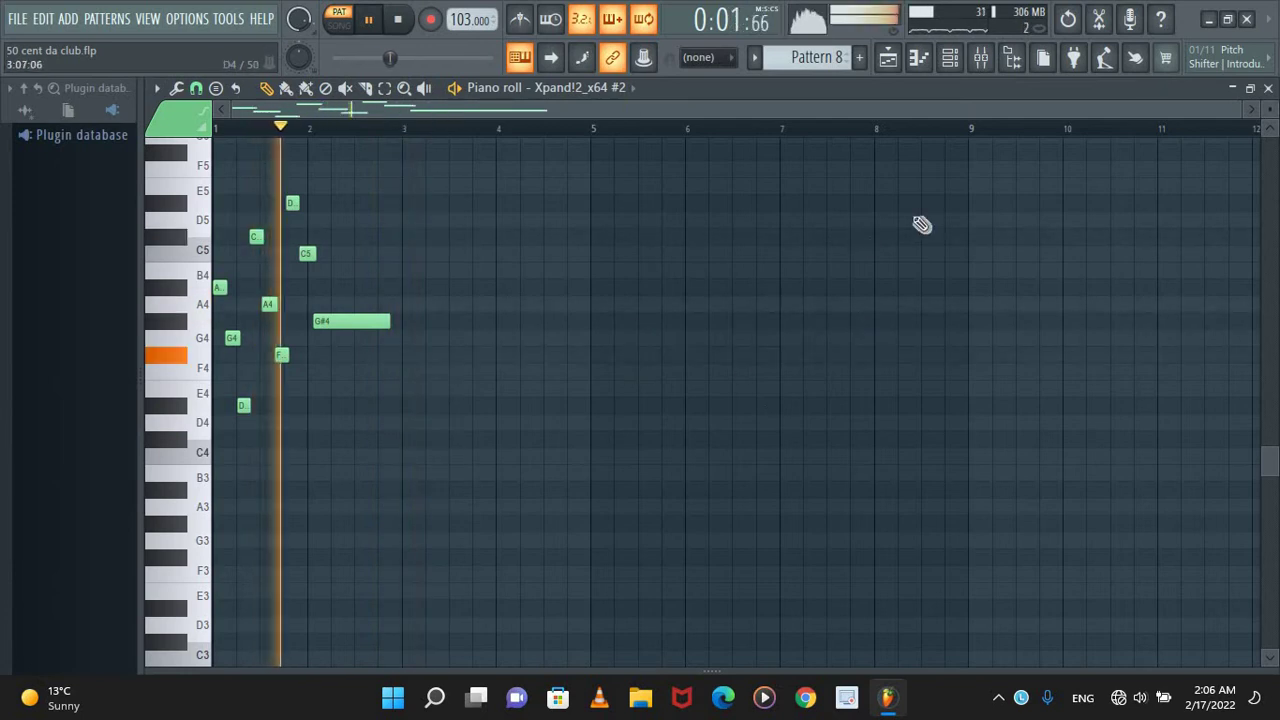
left_click_drag(1241, 110, 920, 137)
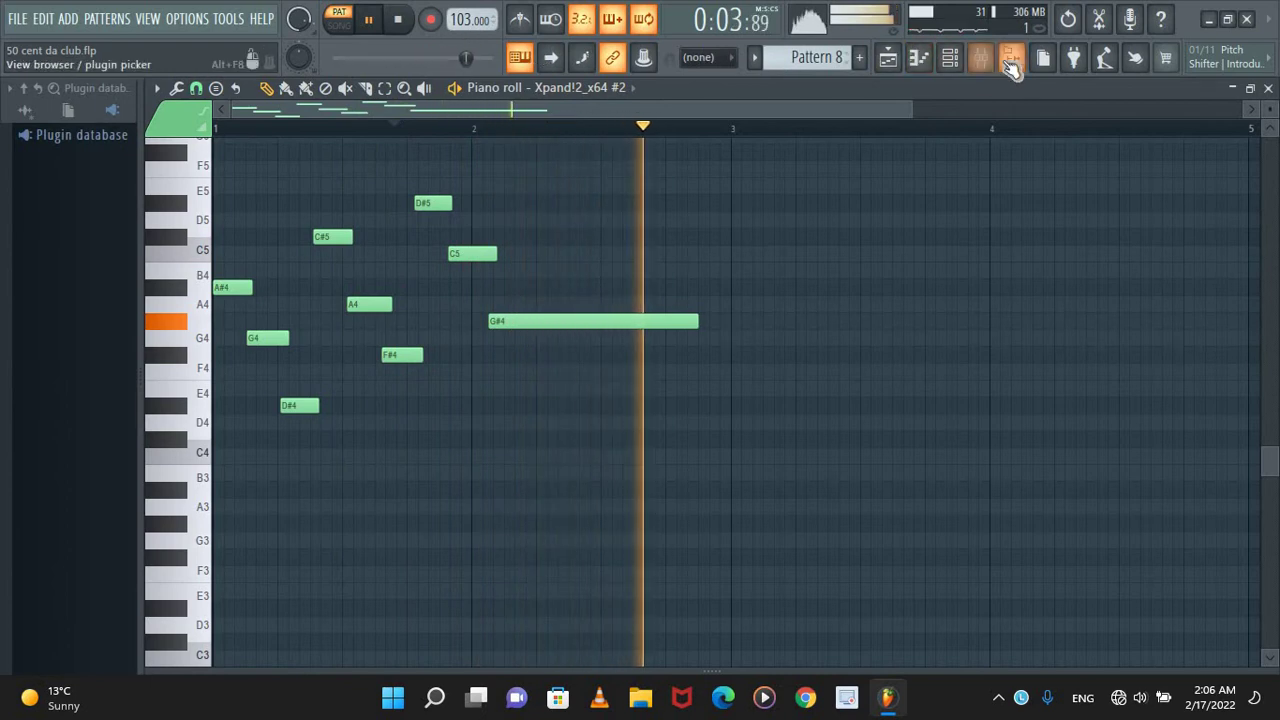
left_click(950, 57)
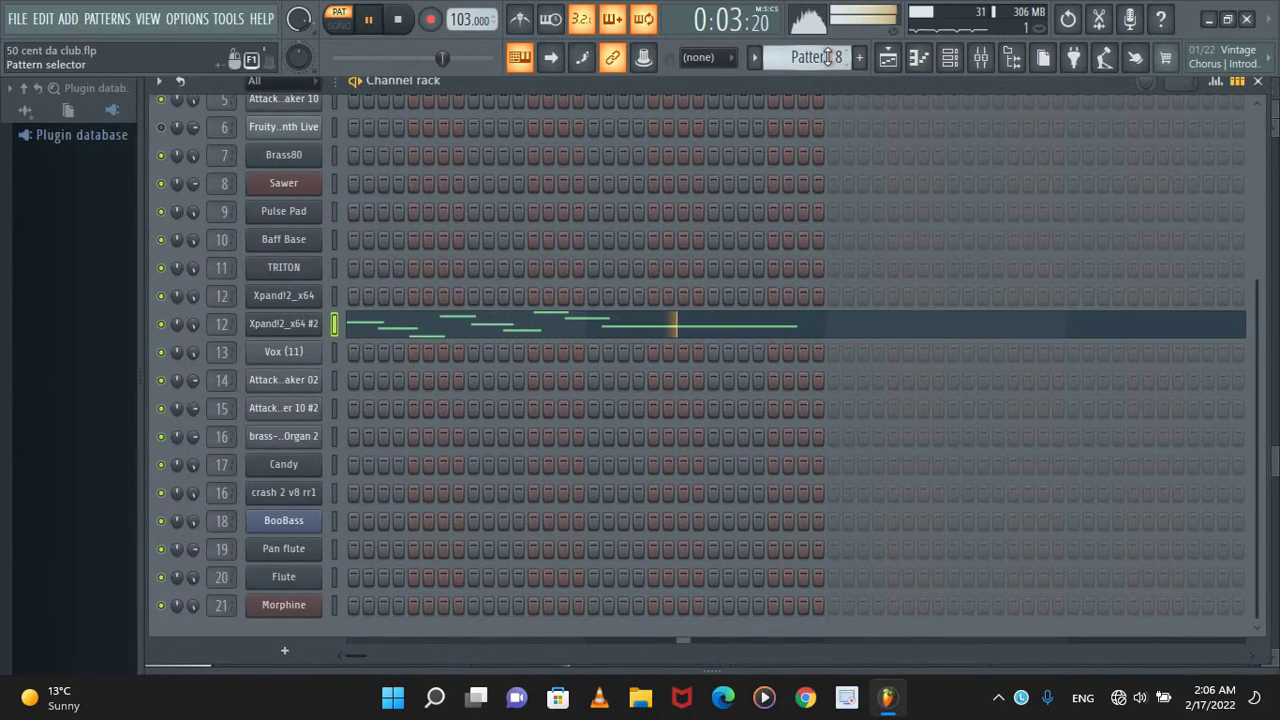
Switch to Pattern 9 and inspect the sounds loaded in the Xpand!2_x64 instrument
scroll(828, 57, "down", 1)
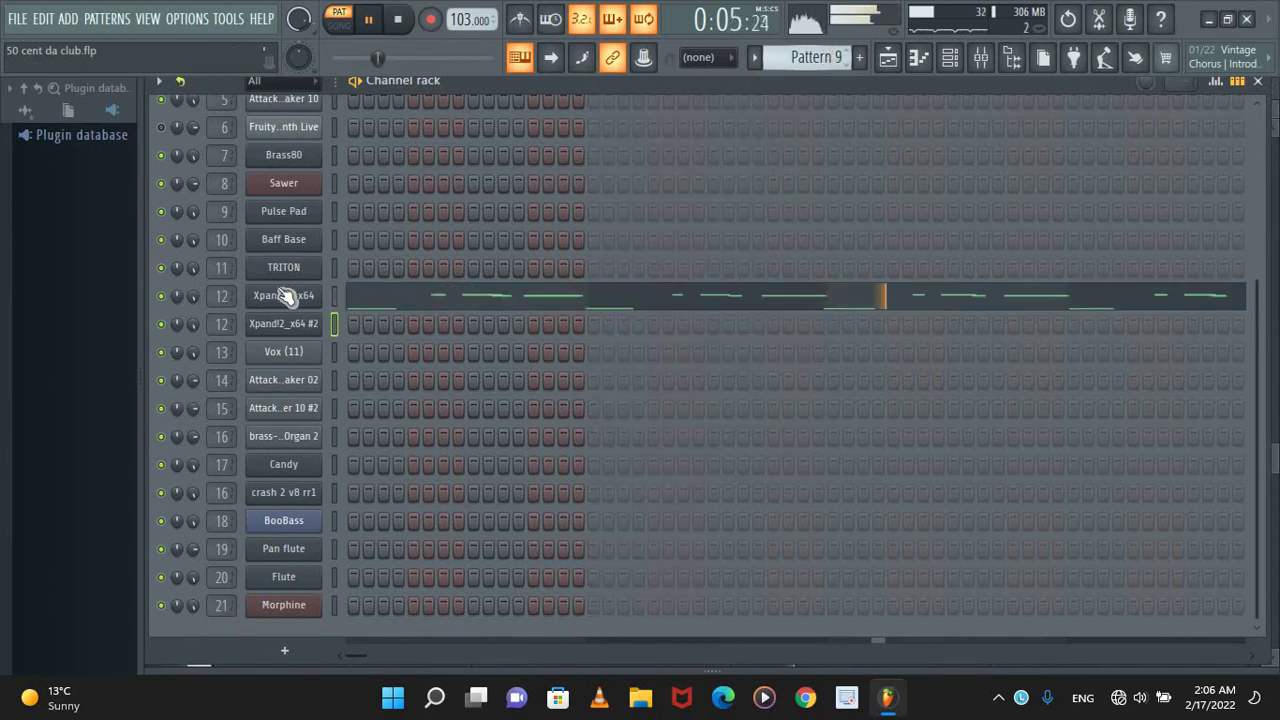
left_click(333, 296)
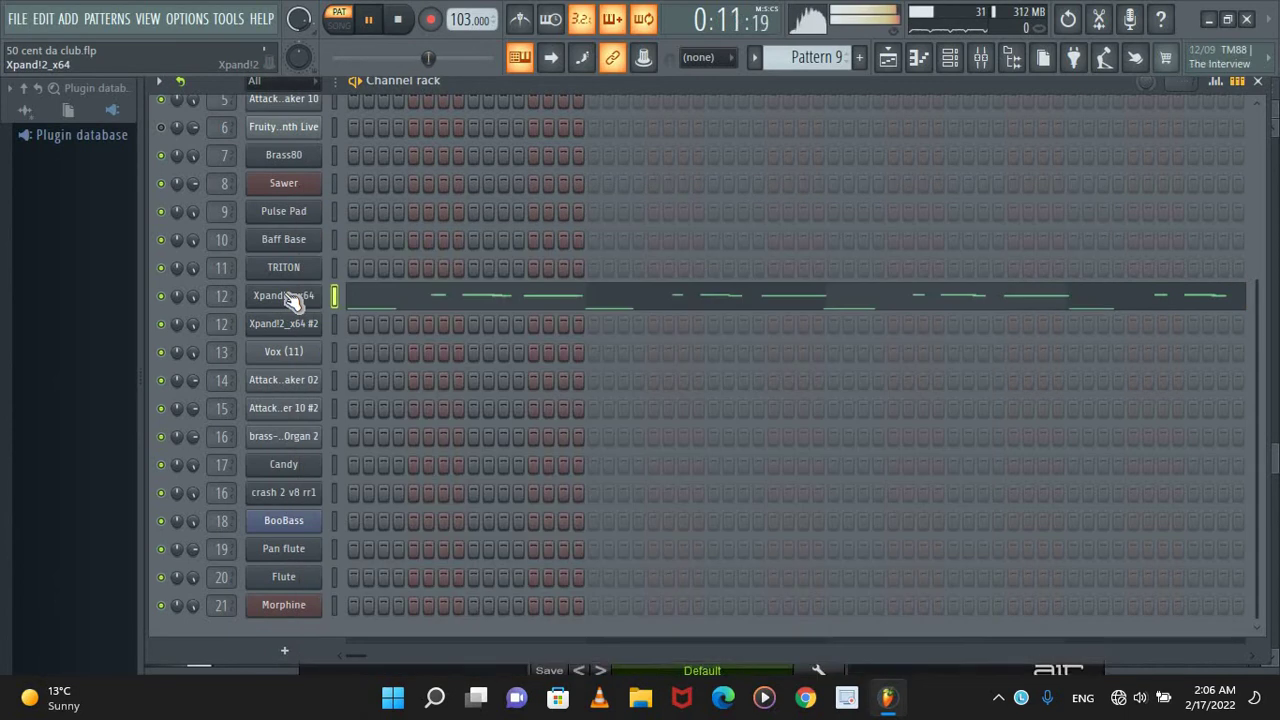
left_click(288, 297)
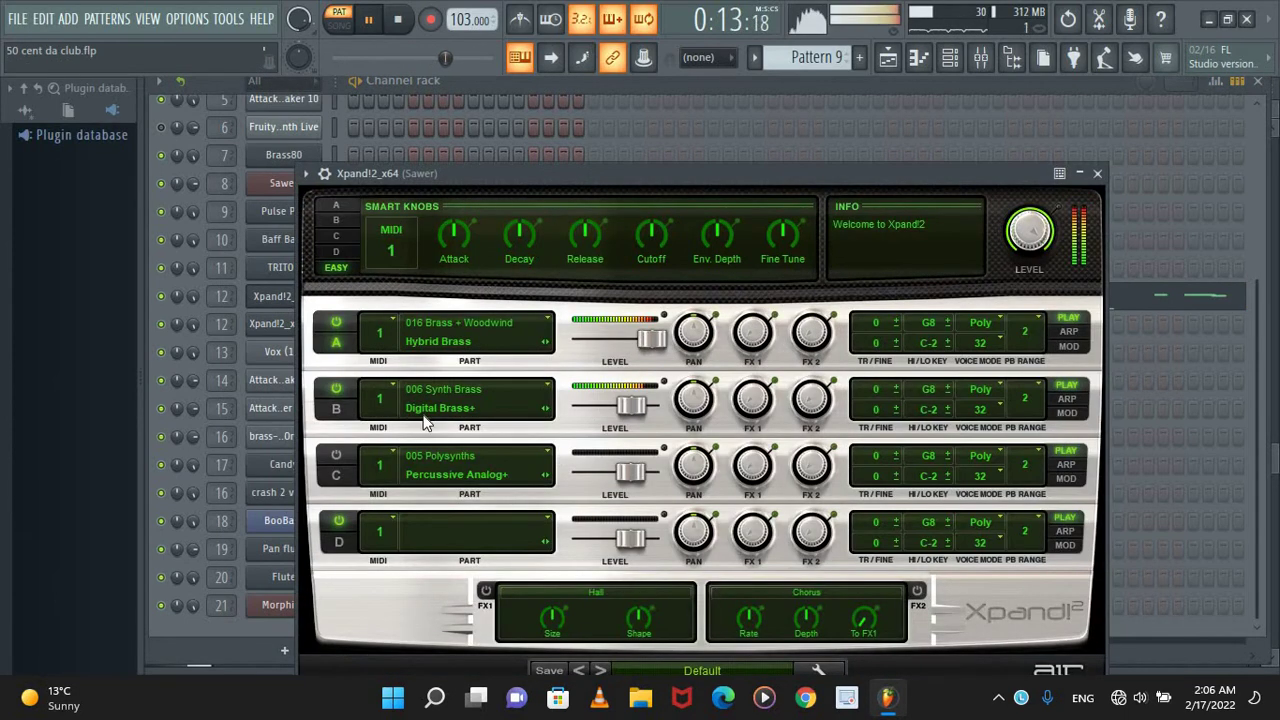
left_click(1099, 175)
Examine the low and high Xpand!2_x64 notes across all bars of Pattern 9 in the piano roll
left_click(615, 297)
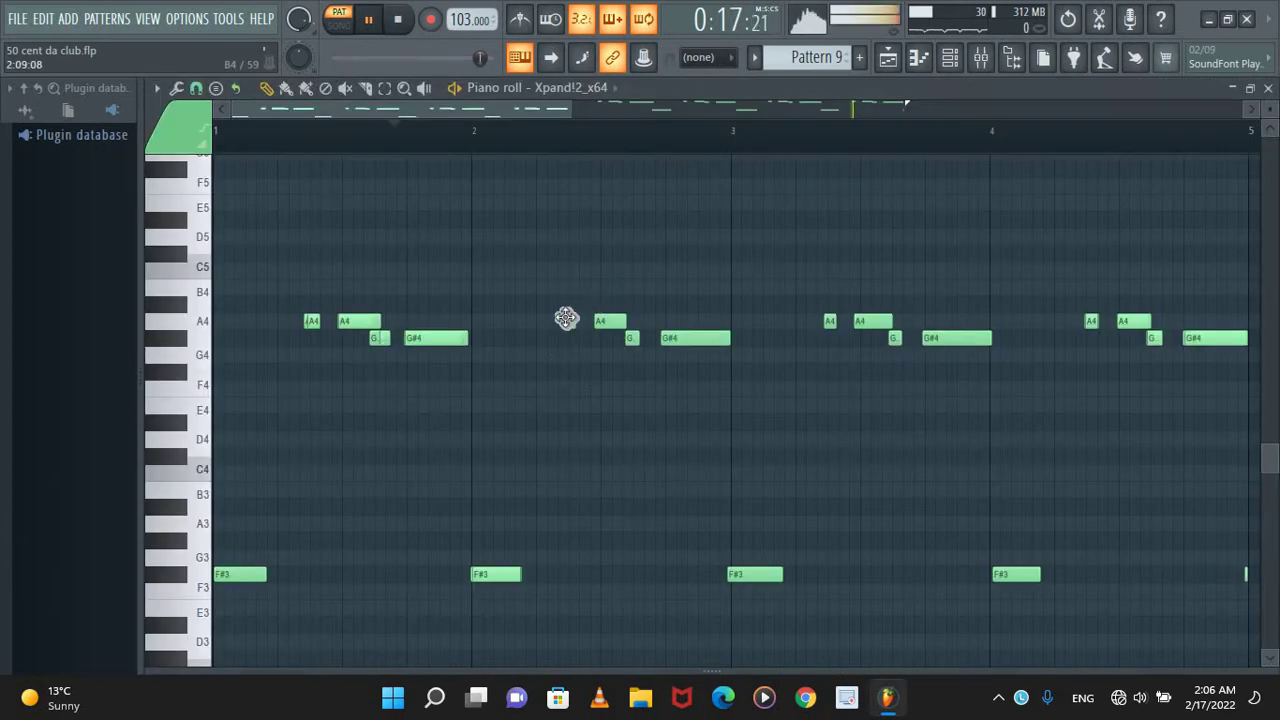
scroll(661, 443, "down", 2)
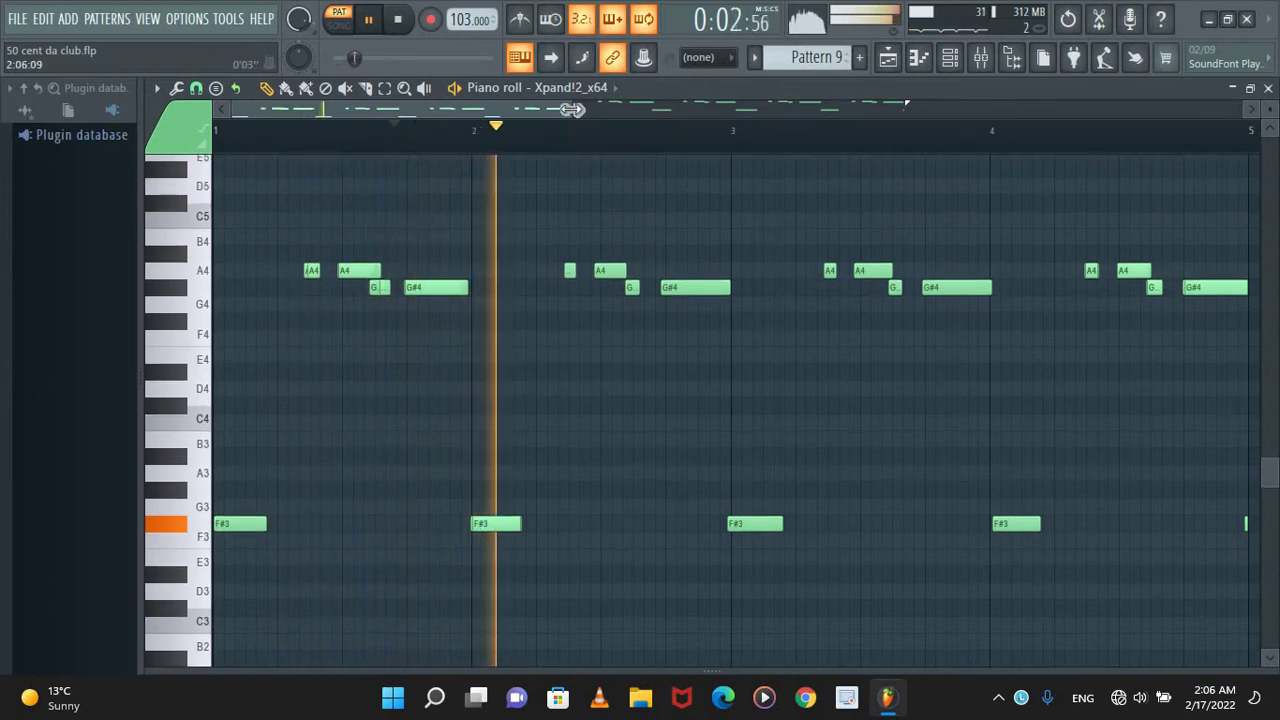
left_click_drag(573, 111, 943, 134)
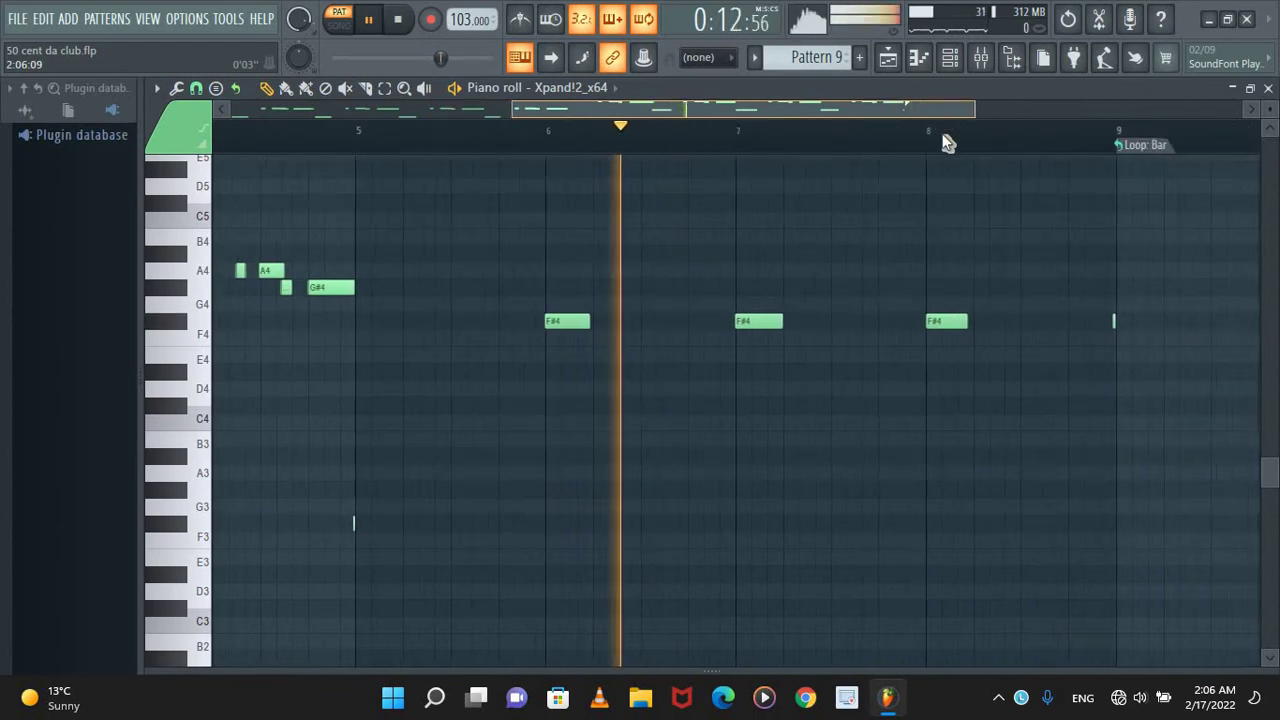
scroll(814, 243, "up", 5)
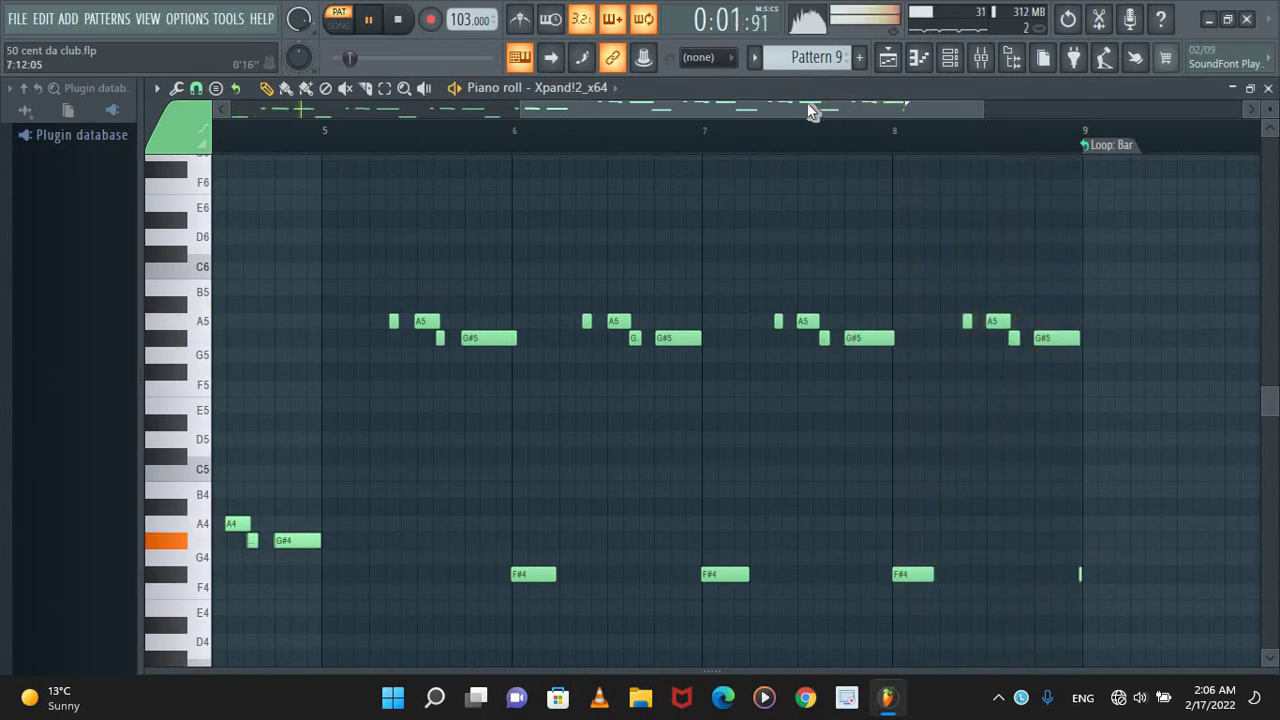
left_click_drag(807, 106, 345, 116)
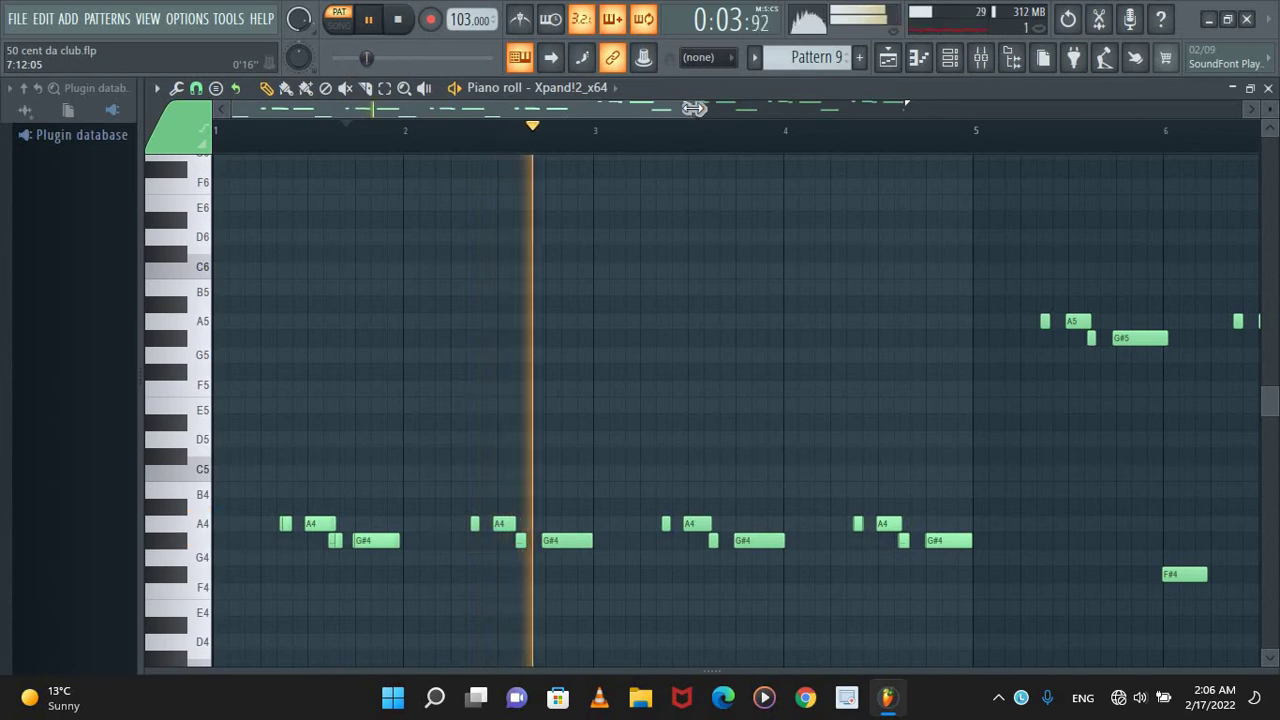
left_click_drag(697, 108, 1162, 124)
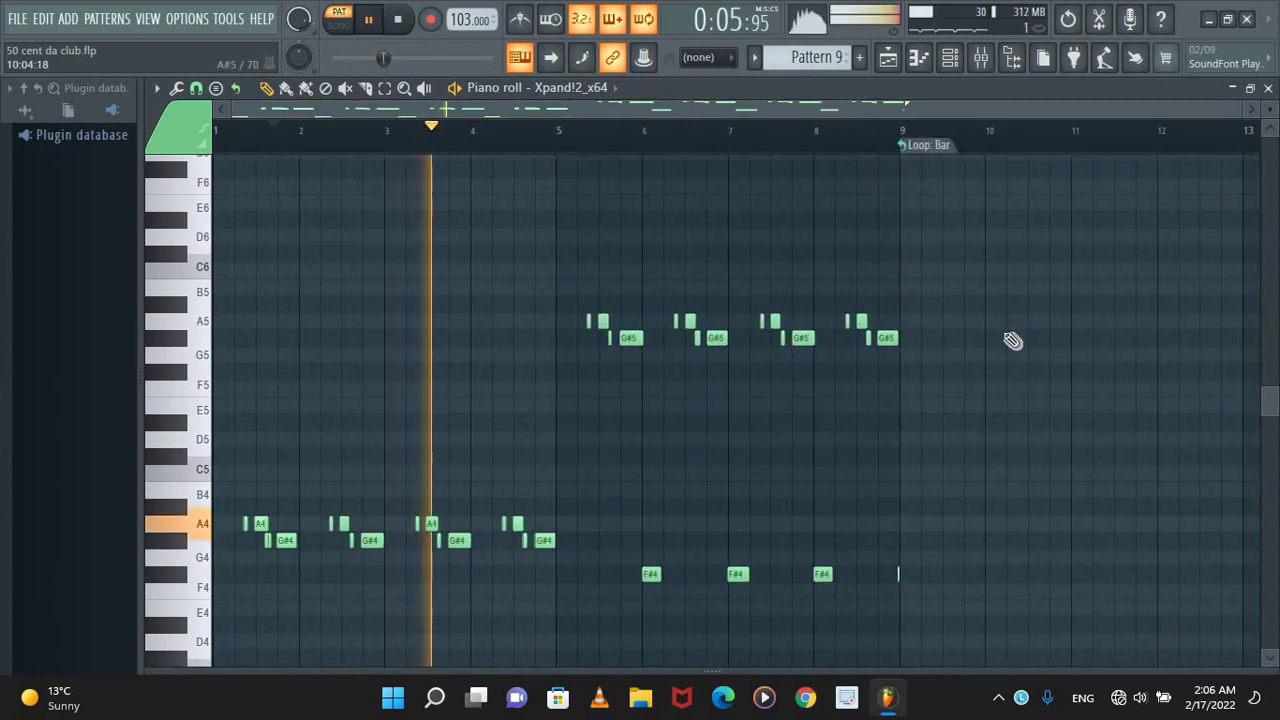
scroll(1013, 340, "down", 3)
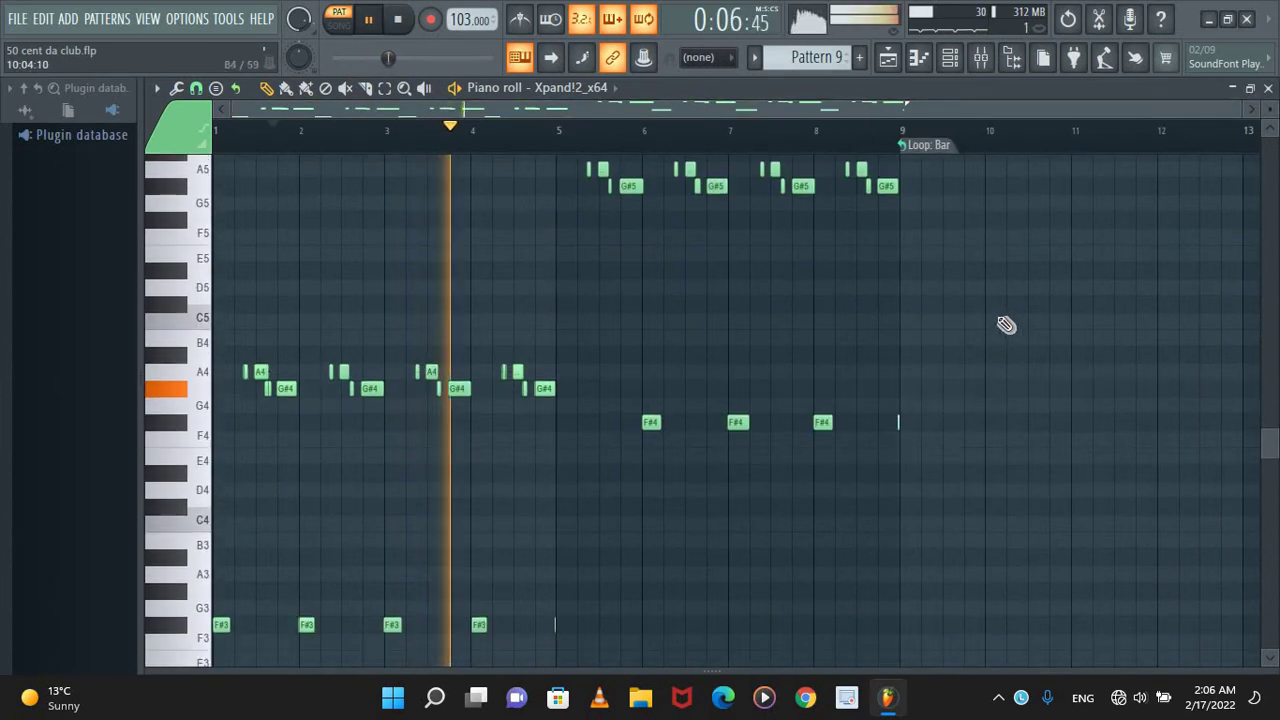
left_click(950, 57)
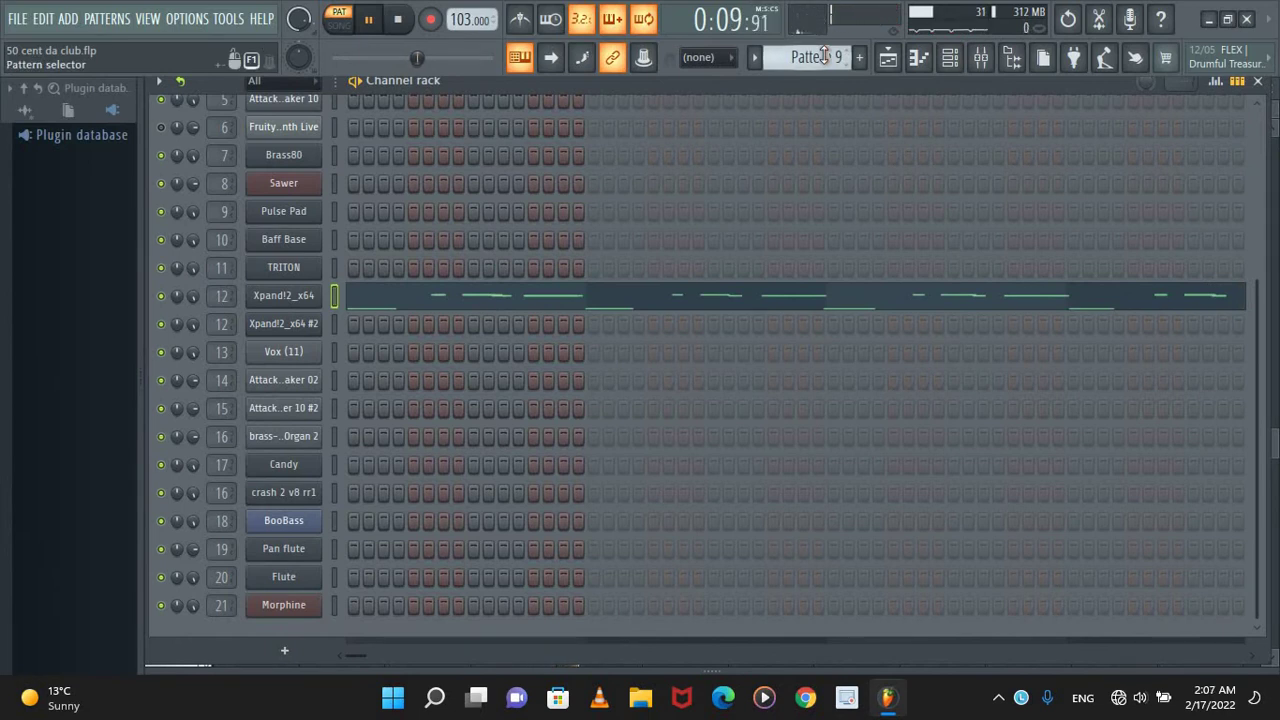
Switch to Pattern 10 and examine the Flute channel's notes across all bars in the piano roll
scroll(824, 56, "down", 1)
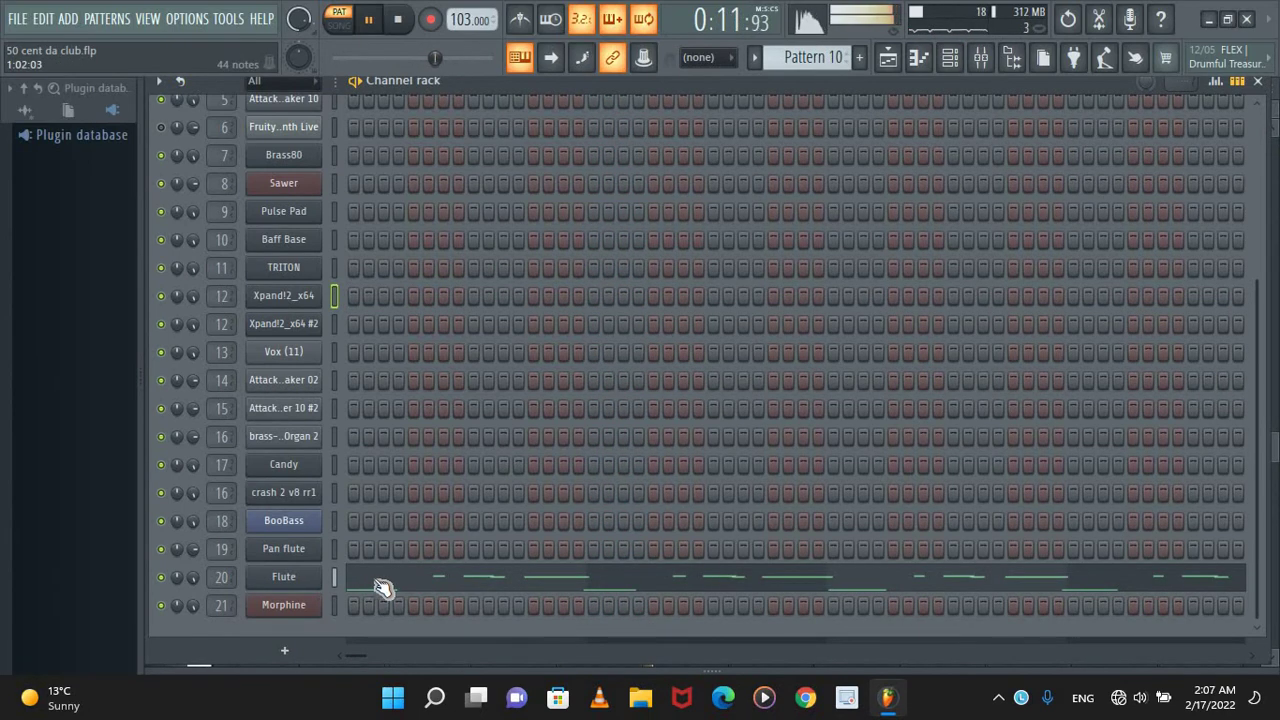
left_click(376, 579)
scroll(840, 315, "down", 2)
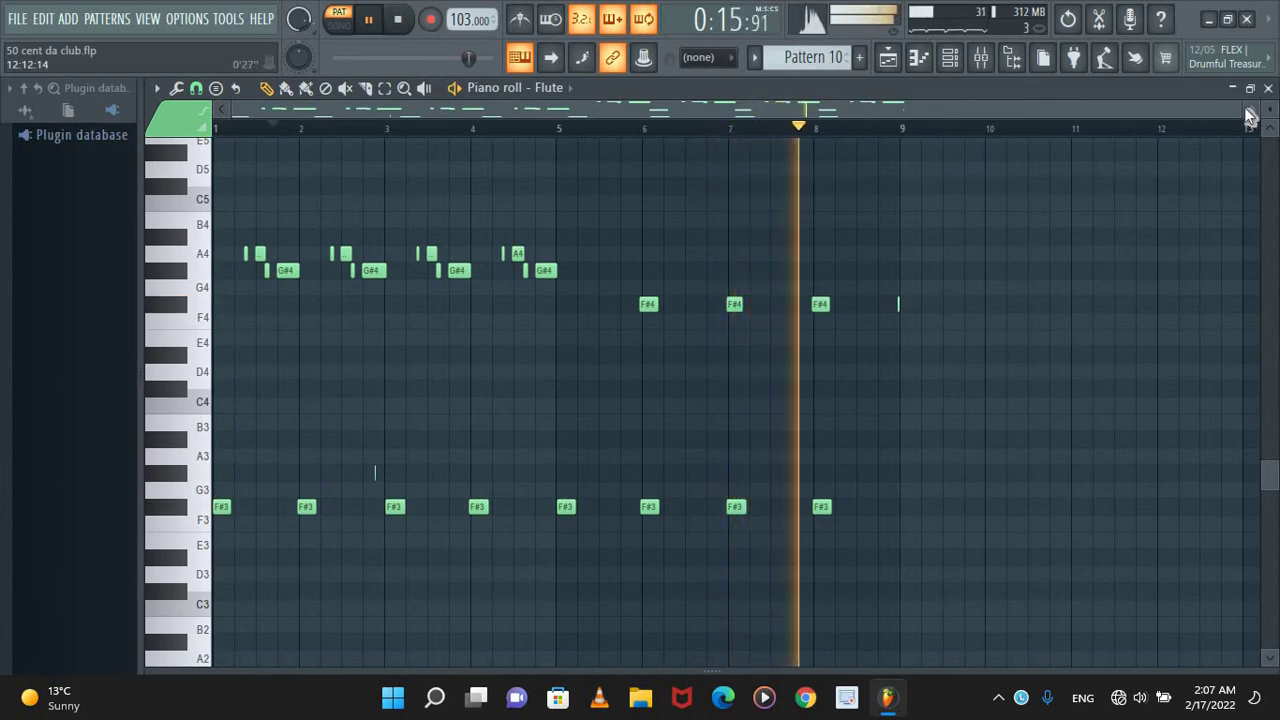
left_click_drag(1240, 110, 785, 104)
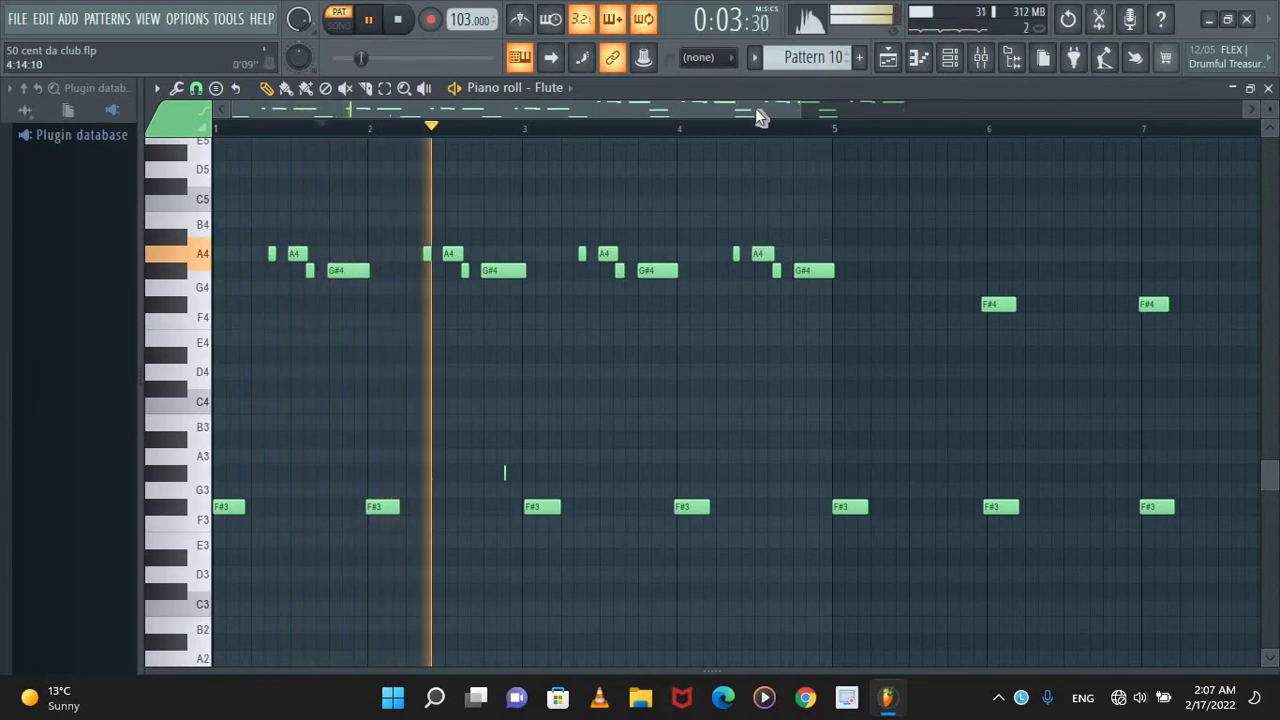
left_click_drag(786, 114, 1044, 110)
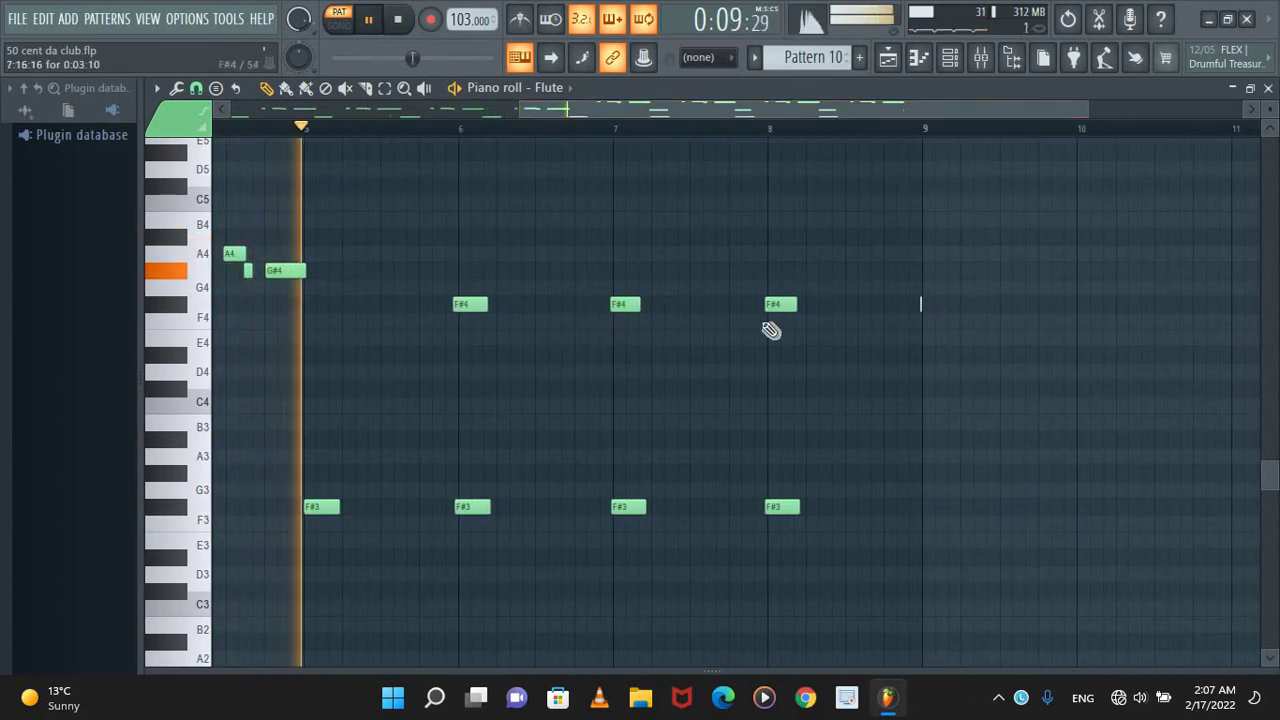
scroll(771, 332, "up", 3)
scroll(771, 332, "up", 1)
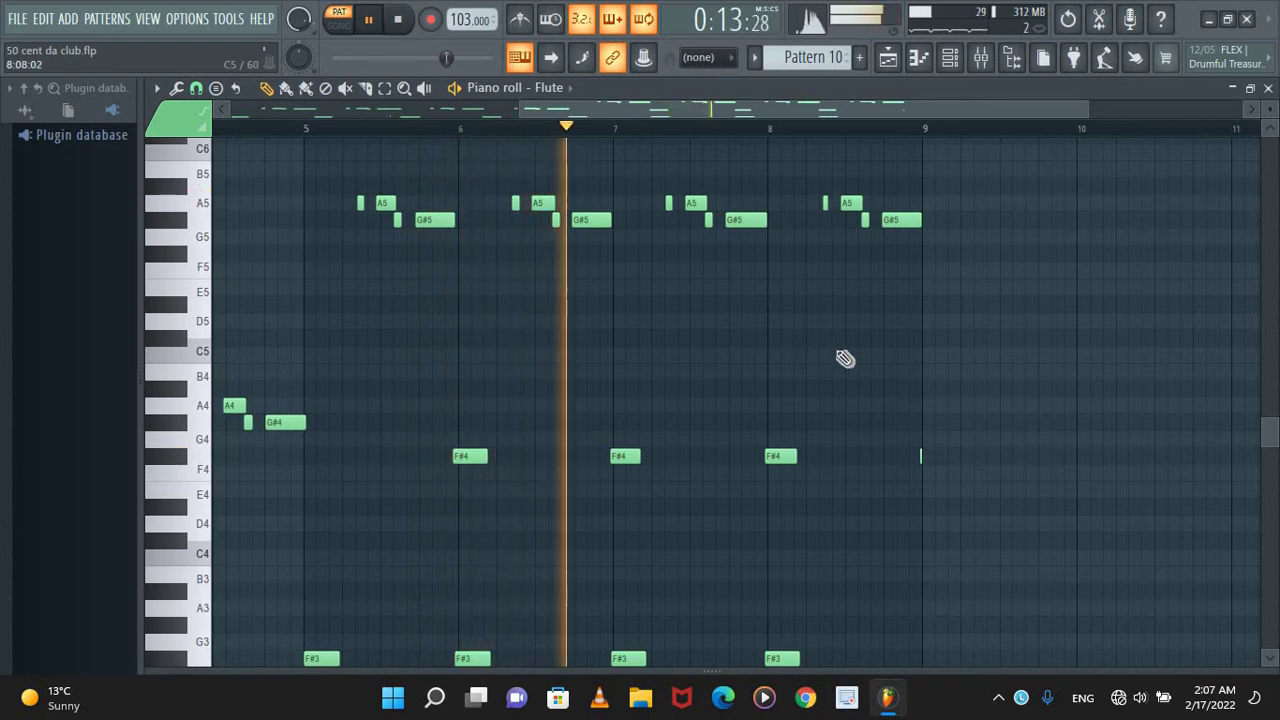
scroll(846, 357, "up", 1)
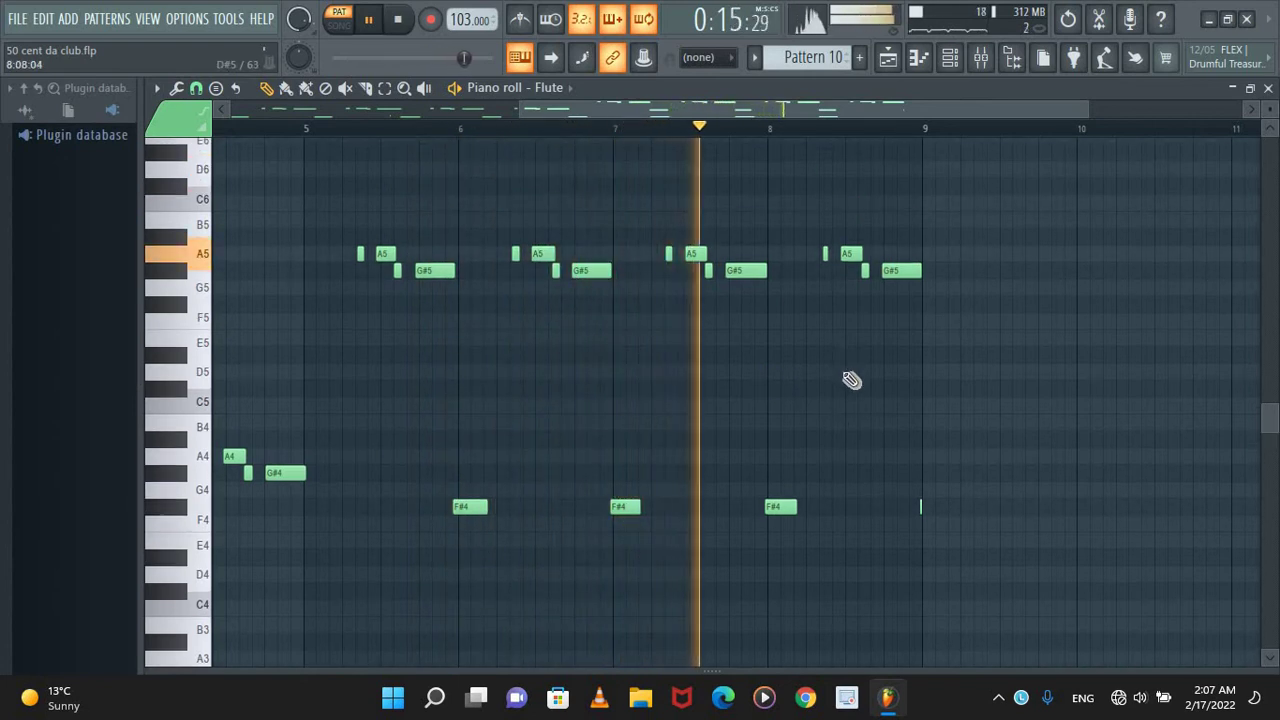
Leave the piano roll for the playlist and play the arrangement in song mode, viewing its opening Pattern 8, 9 and 6 clips up close
left_click(950, 60)
scroll(834, 60, "down", 1)
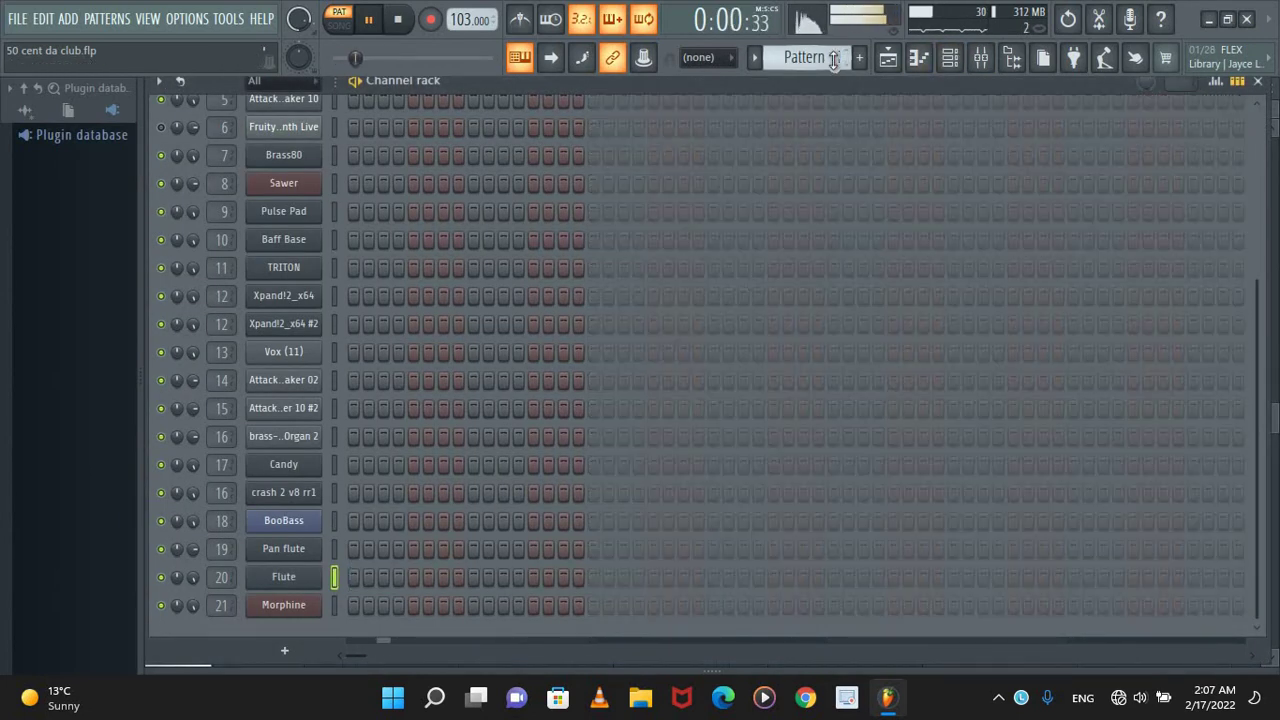
scroll(834, 60, "up", 1)
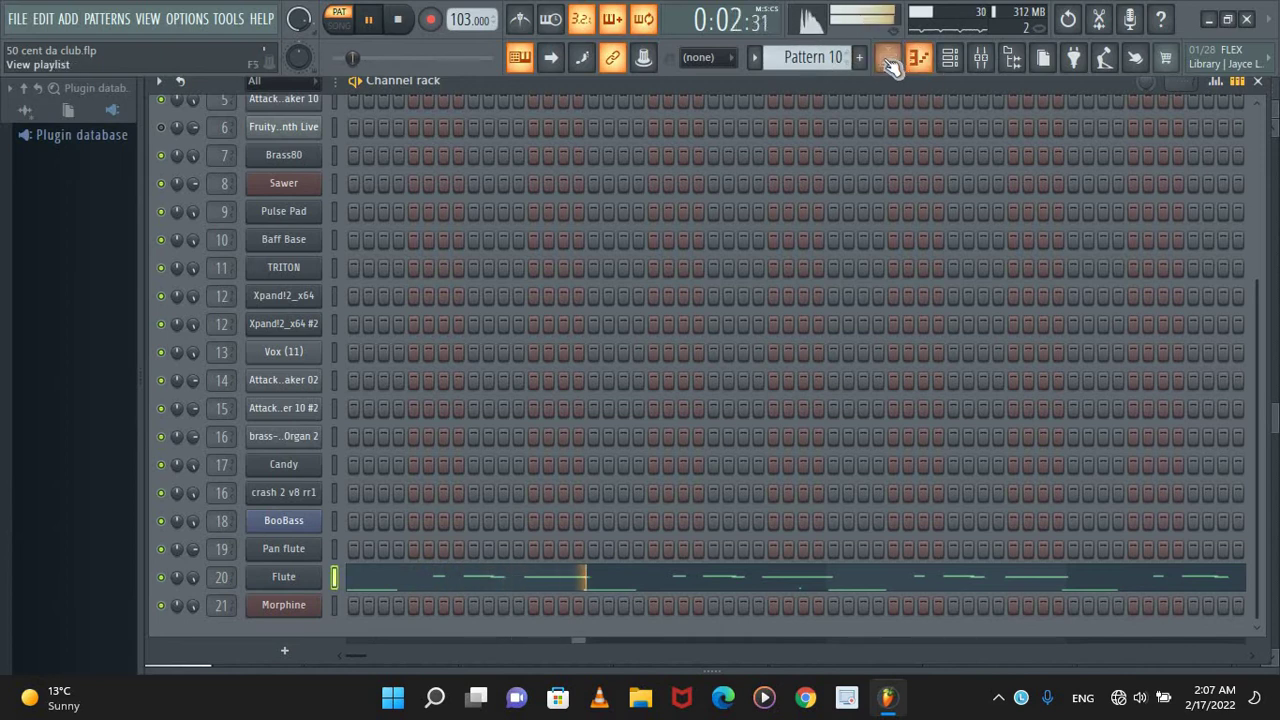
left_click(888, 59)
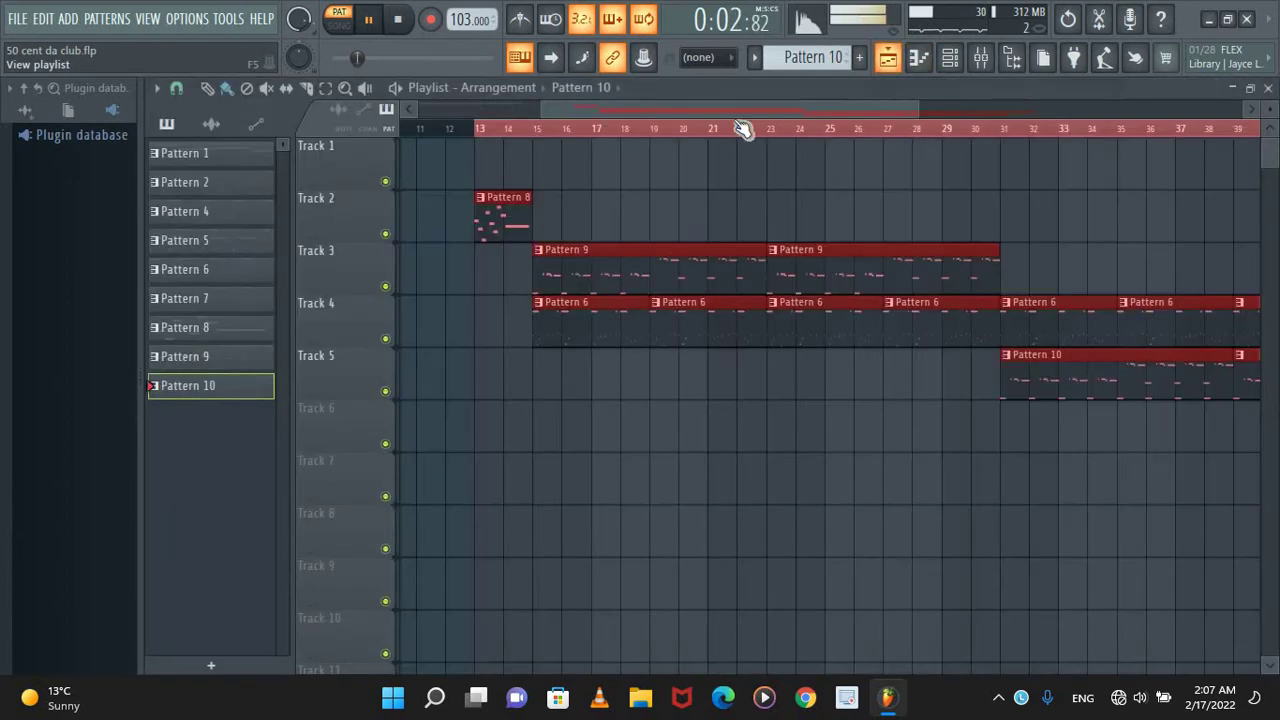
left_click(345, 26)
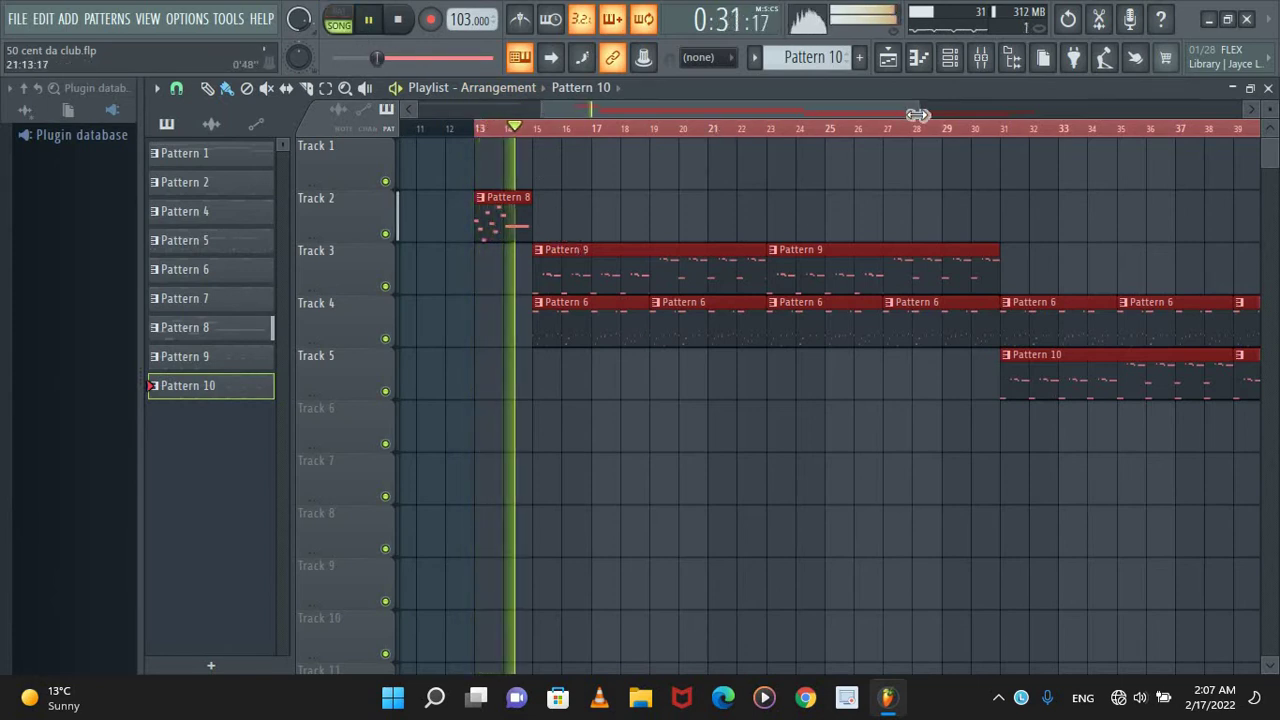
left_click_drag(917, 115, 708, 118)
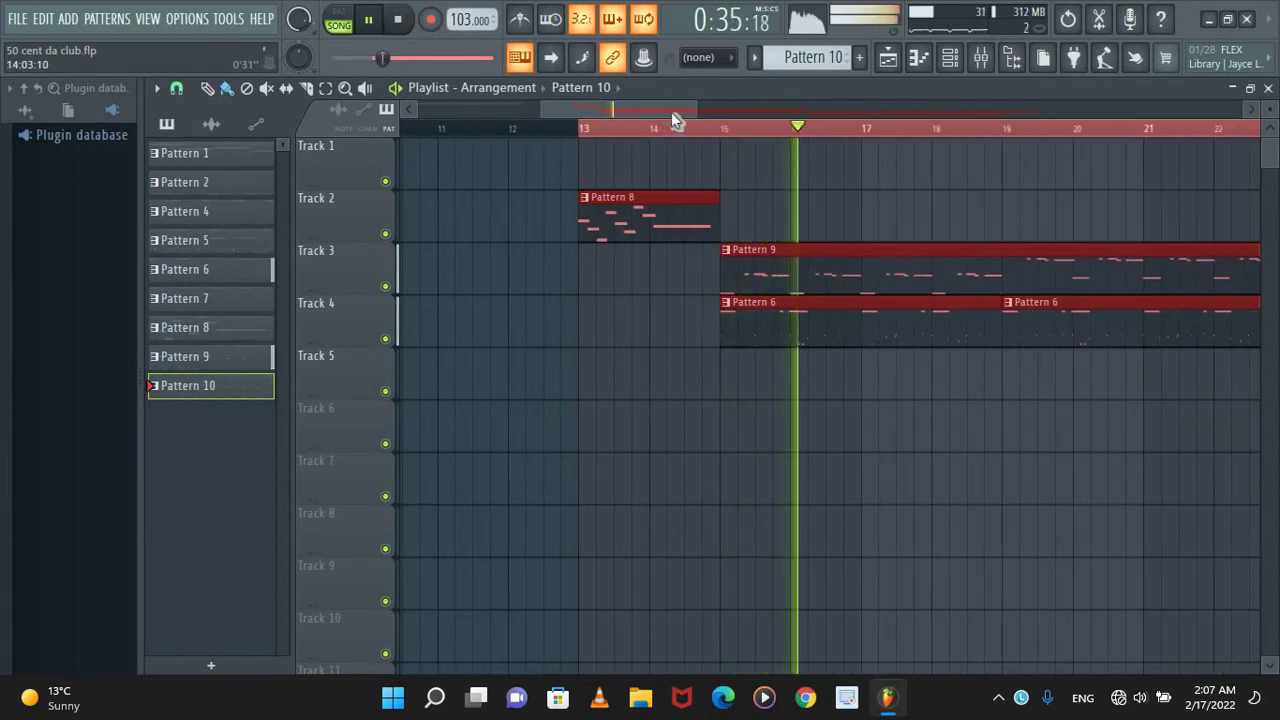
left_click_drag(681, 111, 689, 110)
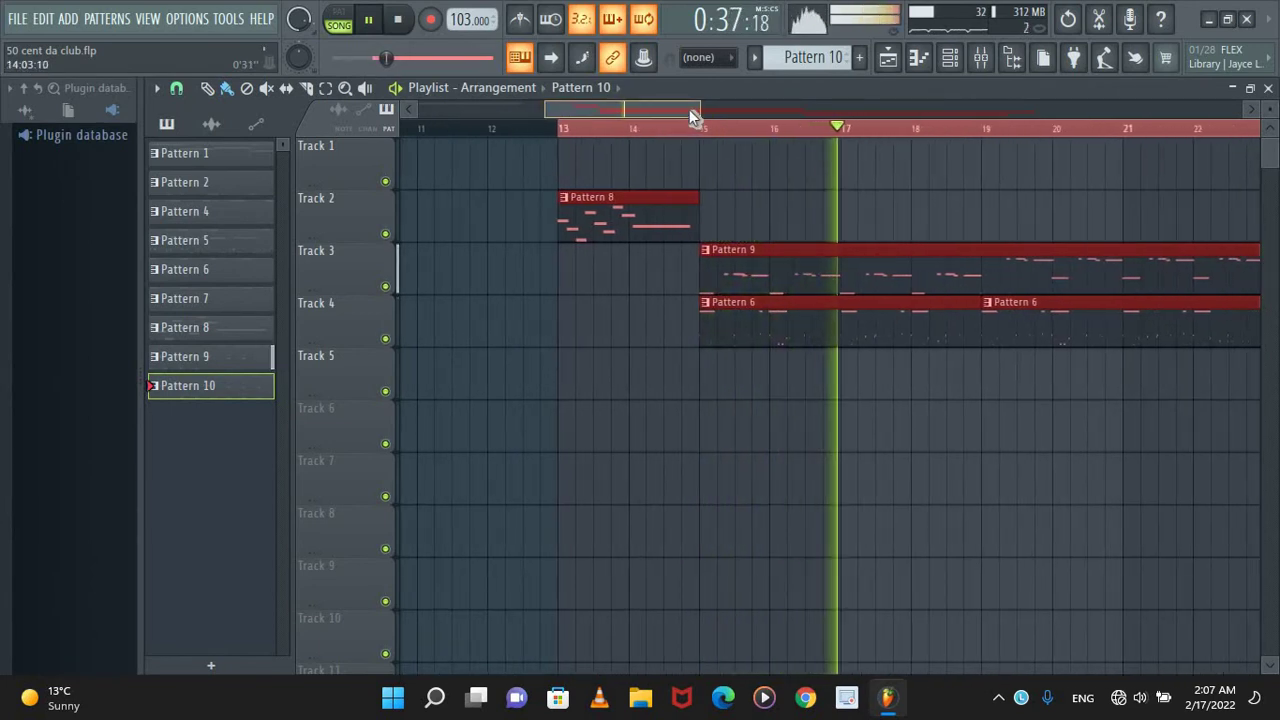
Raise the system volume to 68 while the song plays
key("XF86AudioRaiseVolume")
key("XF86AudioRaiseVolume")
key("XF86AudioRaiseVolume")
key("XF86AudioRaiseVolume")
key("XF86AudioRaiseVolume")
key("XF86AudioRaiseVolume")
key("XF86AudioRaiseVolume")
key("XF86AudioRaiseVolume")
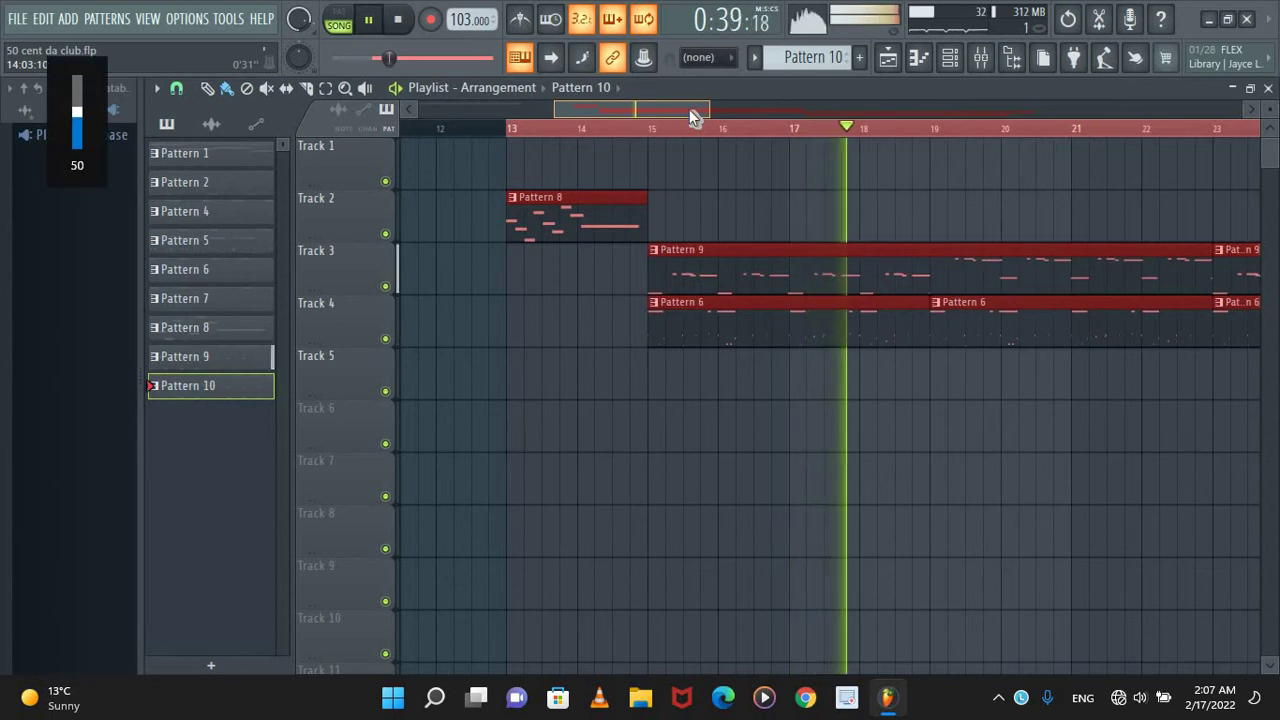
key("XF86AudioRaiseVolume")
key("XF86AudioRaiseVolume")
key("XF86AudioRaiseVolume")
key("XF86AudioRaiseVolume")
key("XF86AudioRaiseVolume")
key("XF86AudioRaiseVolume")
key("XF86AudioRaiseVolume")
key("XF86AudioRaiseVolume")
key("XF86AudioRaiseVolume")
key("XF86AudioRaiseVolume")
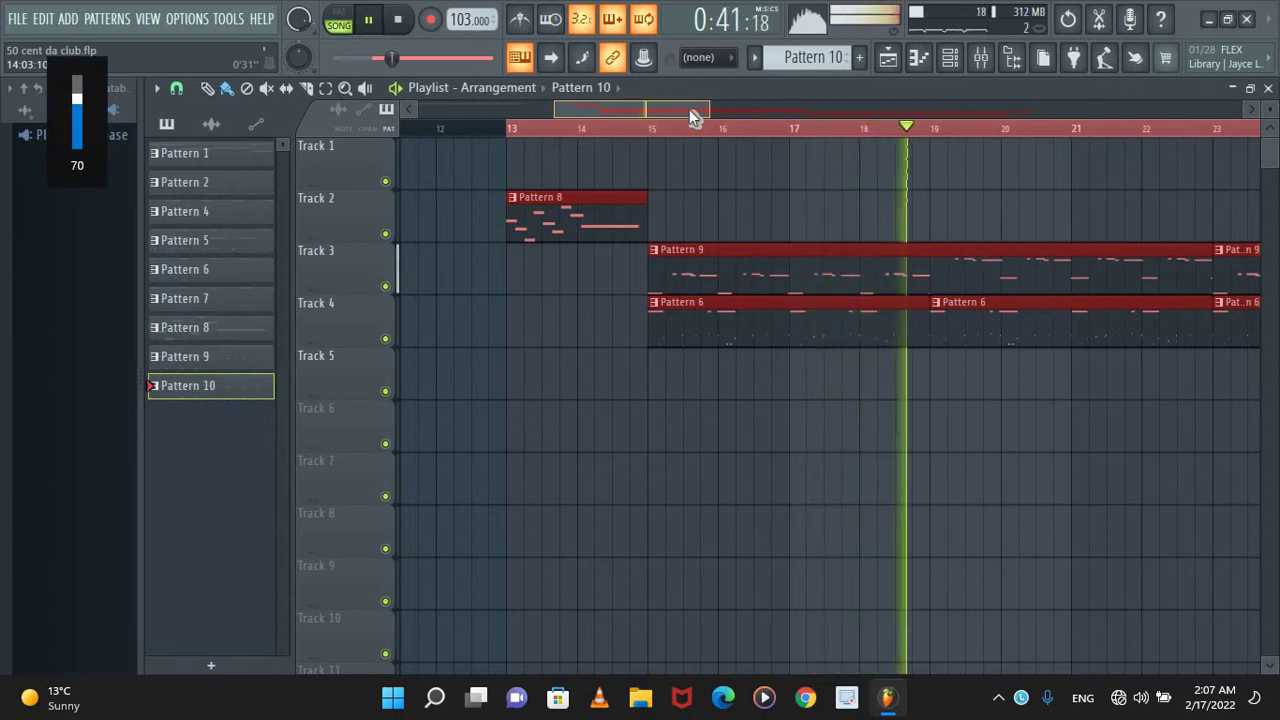
key("XF86AudioLowerVolume")
Follow the song's playback through the playlist to the closing Pattern 8 clip and examine the full arrangement from bar 13 to 49
left_click_drag(694, 116, 714, 112)
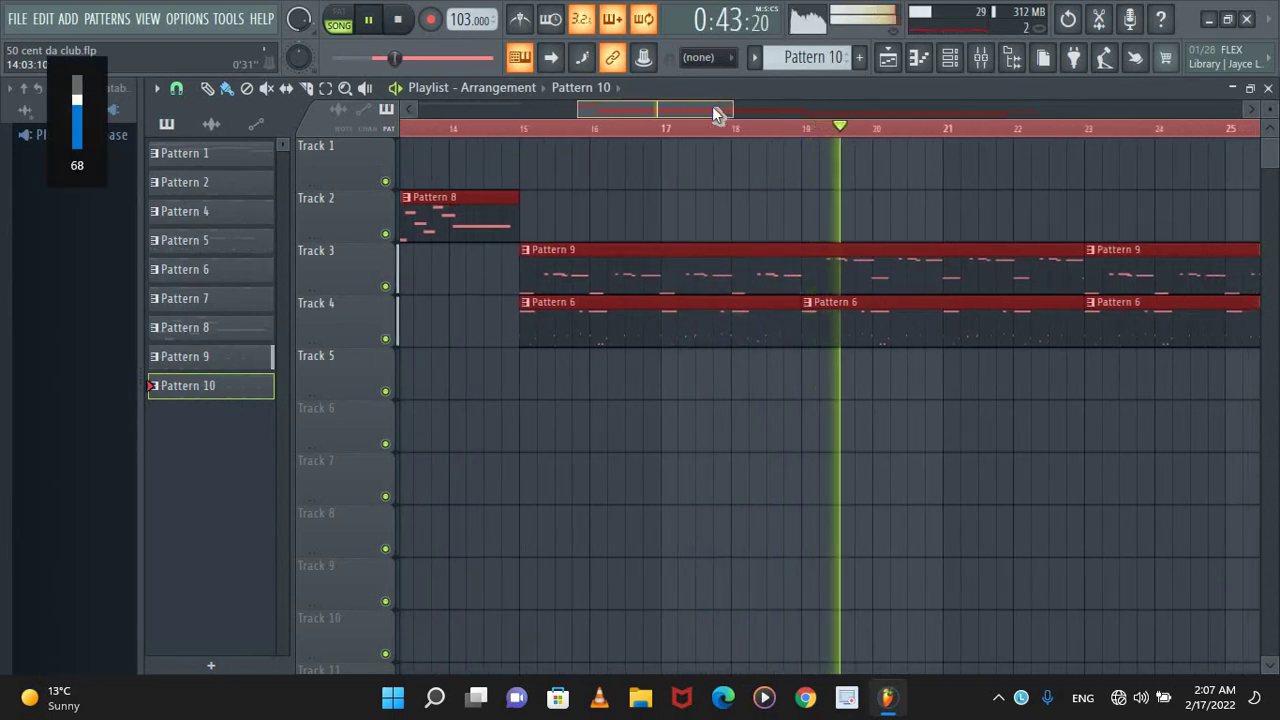
left_click_drag(727, 114, 846, 127)
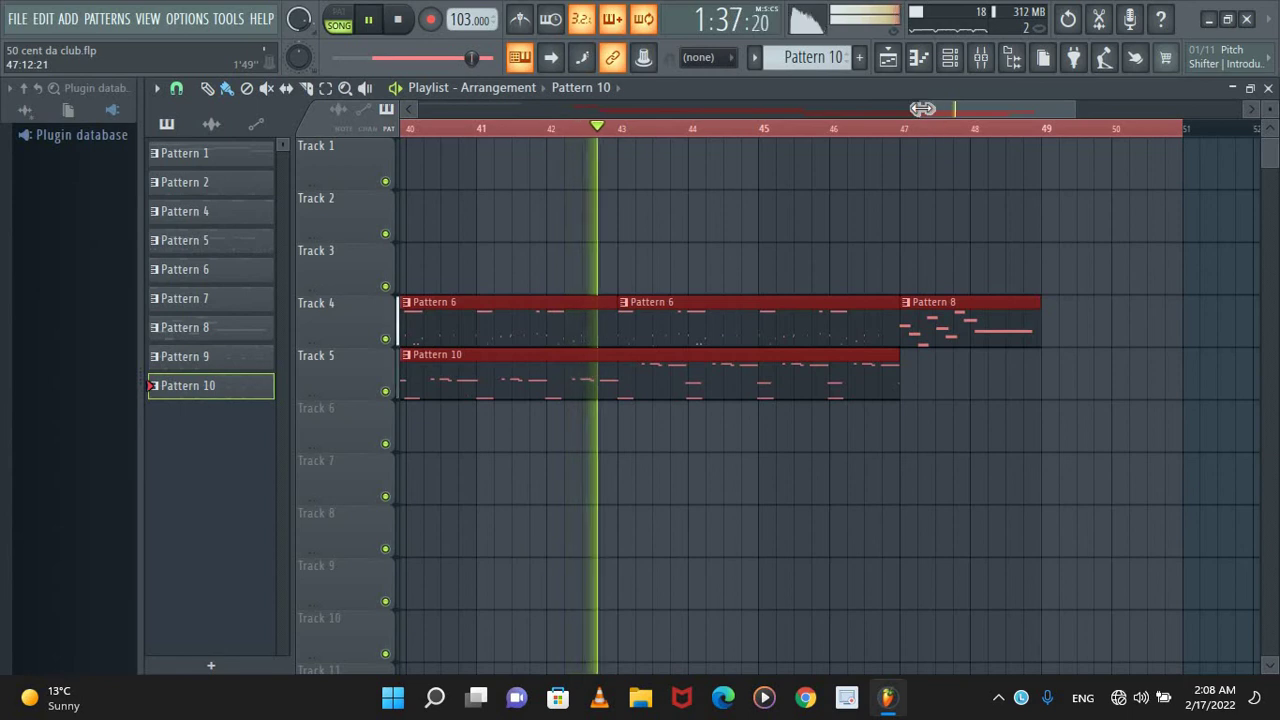
left_click_drag(922, 110, 499, 108)
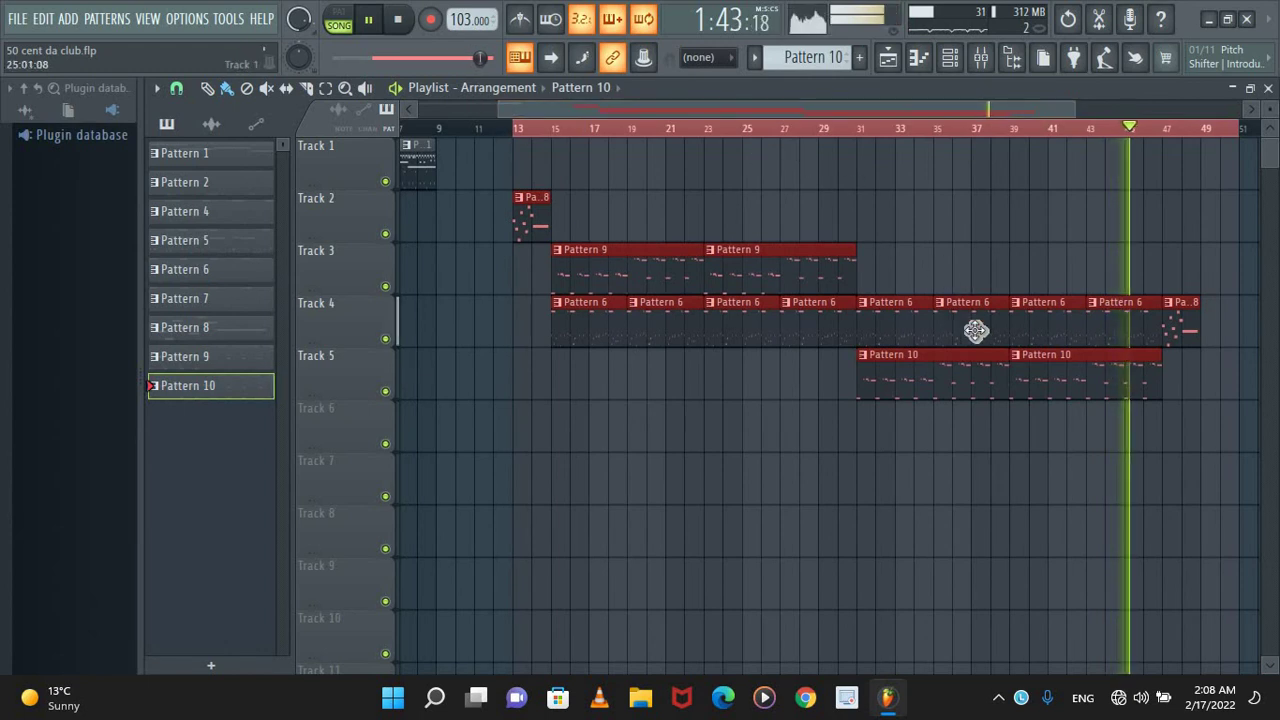